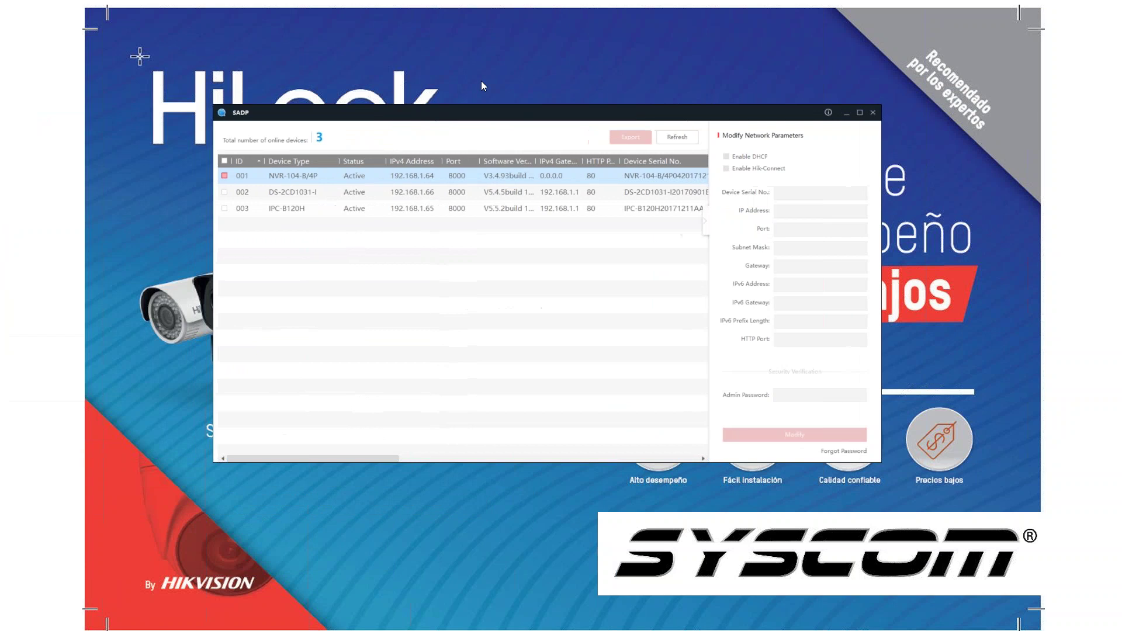
# Step: Maximize SADP and open the web login for the NVR-104-B/4P at 192.168.1.64, returning to SADP
pyautogui.click(839, 112)
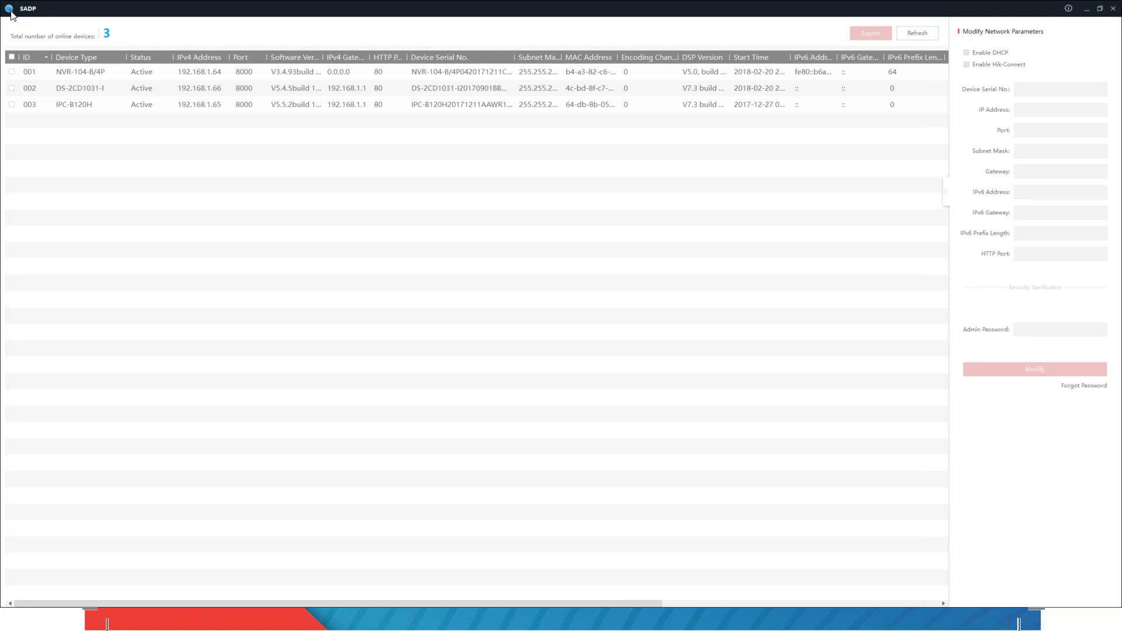
pyautogui.click(213, 72)
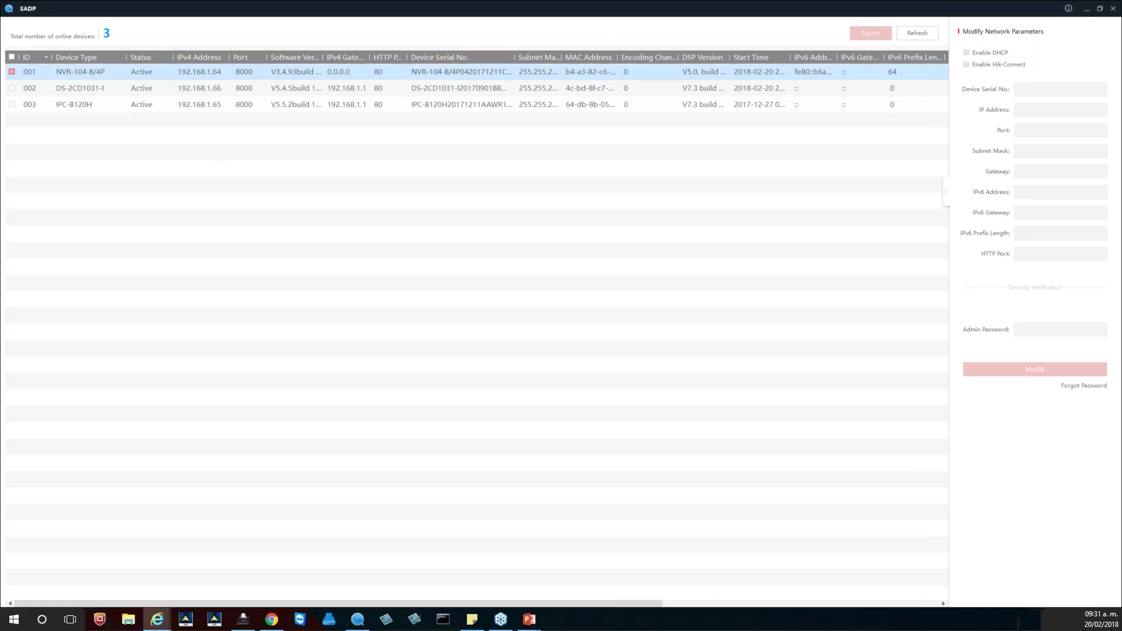
pyautogui.doubleClick(246, 75)
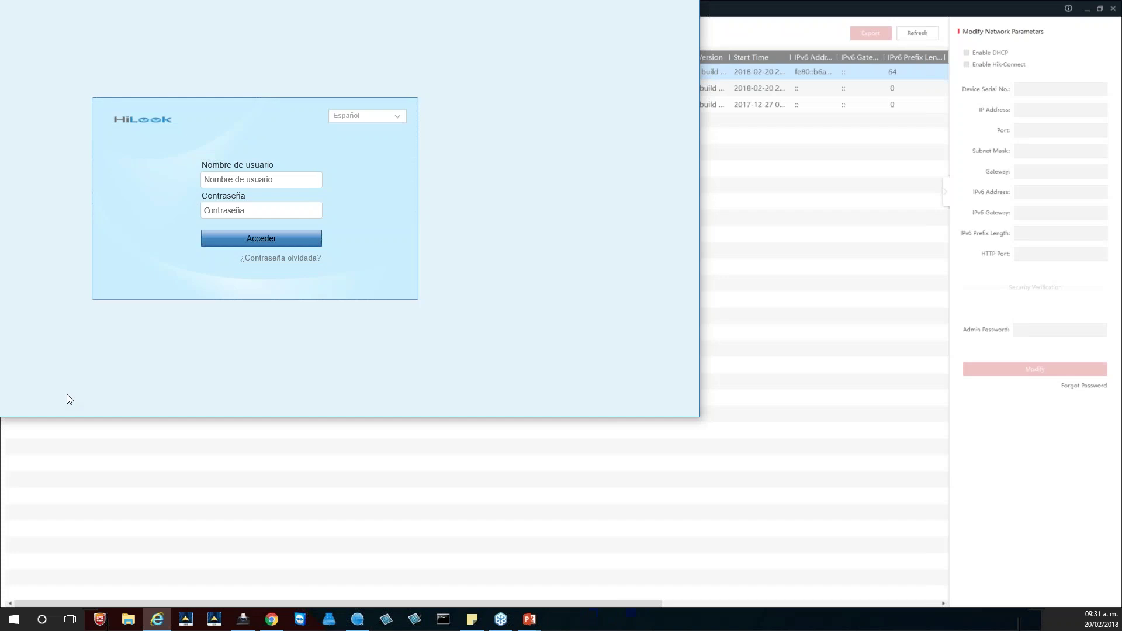
pyautogui.hotkey('alt', 'Tab')
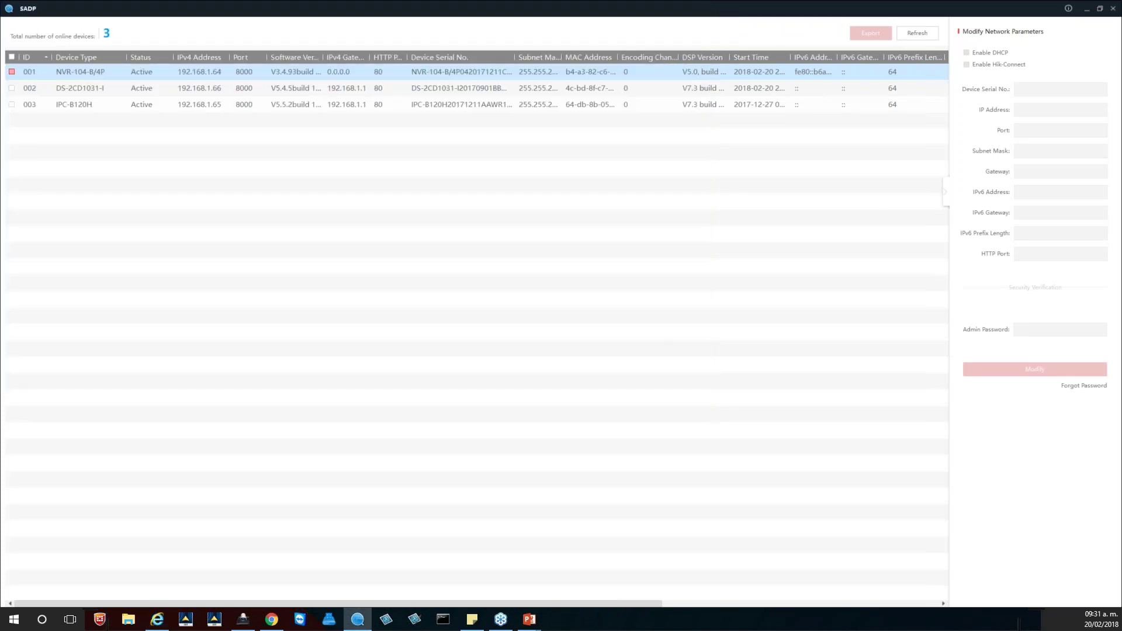
pyautogui.hotkey('alt', 'Tab')
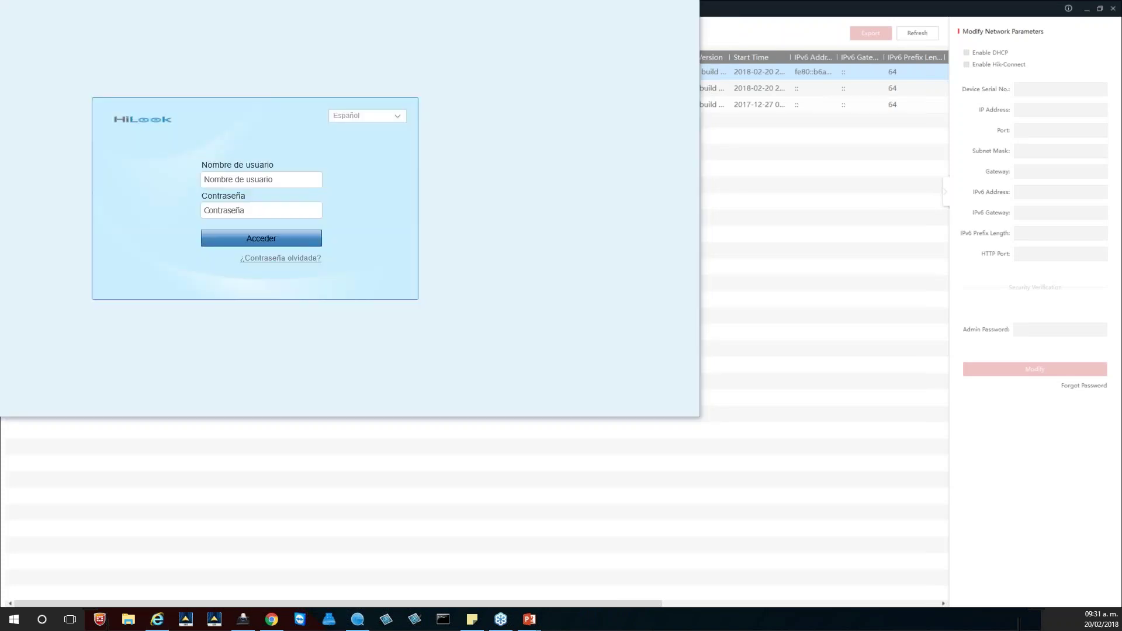
pyautogui.hotkey('alt', 'Tab')
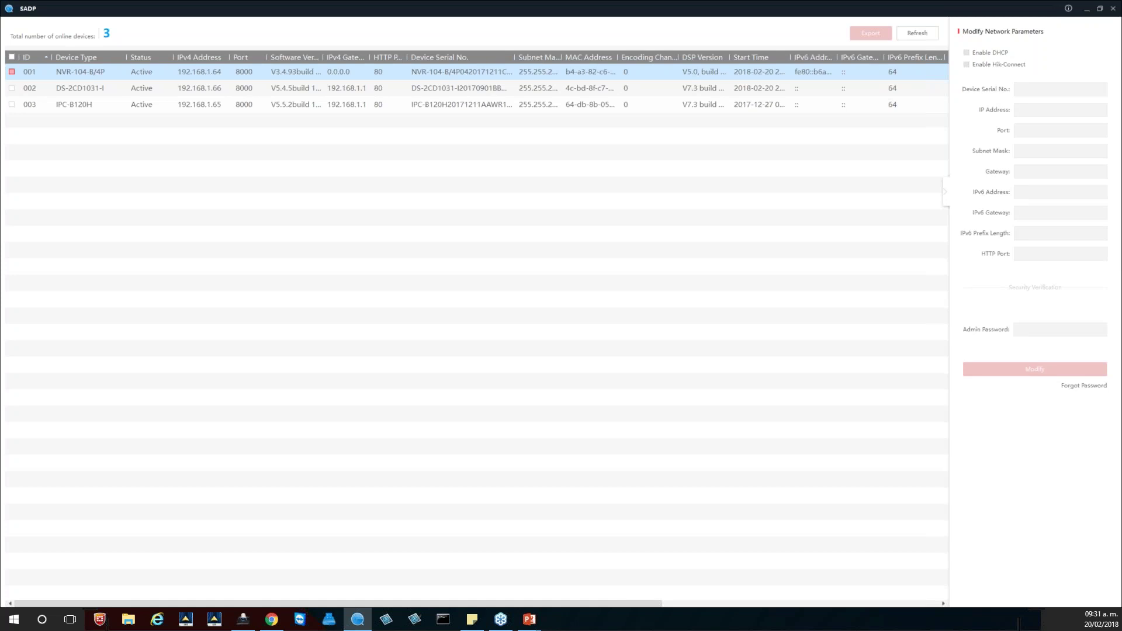
# Step: Open the 192.168.1.64 login page in a maximized browser and log in with the admin account
pyautogui.doubleClick(206, 74)
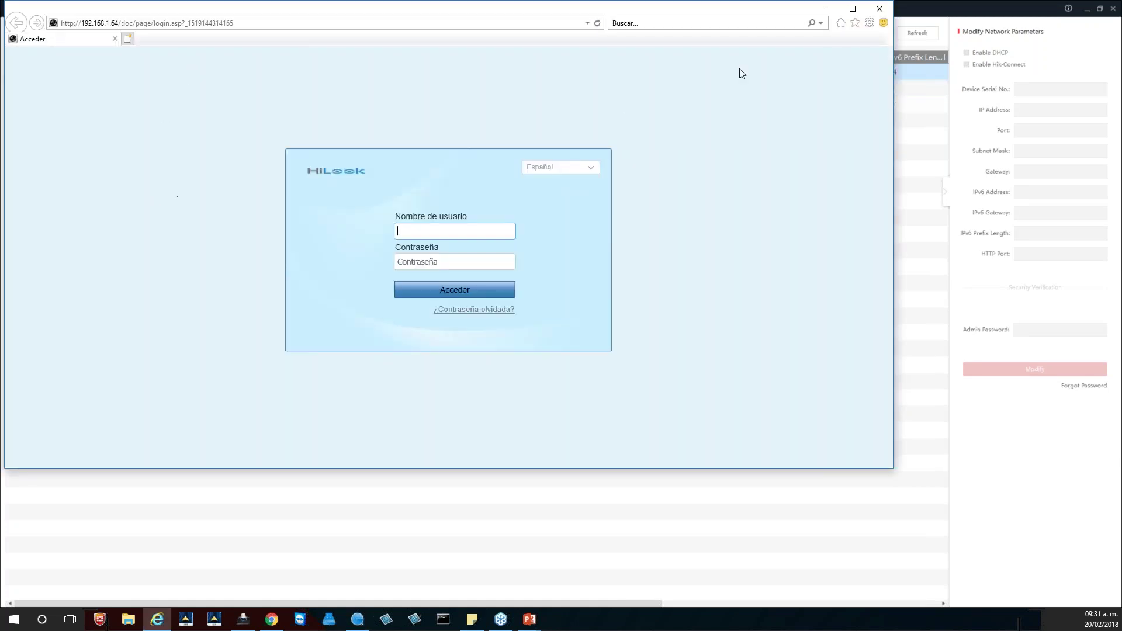
pyautogui.click(853, 9)
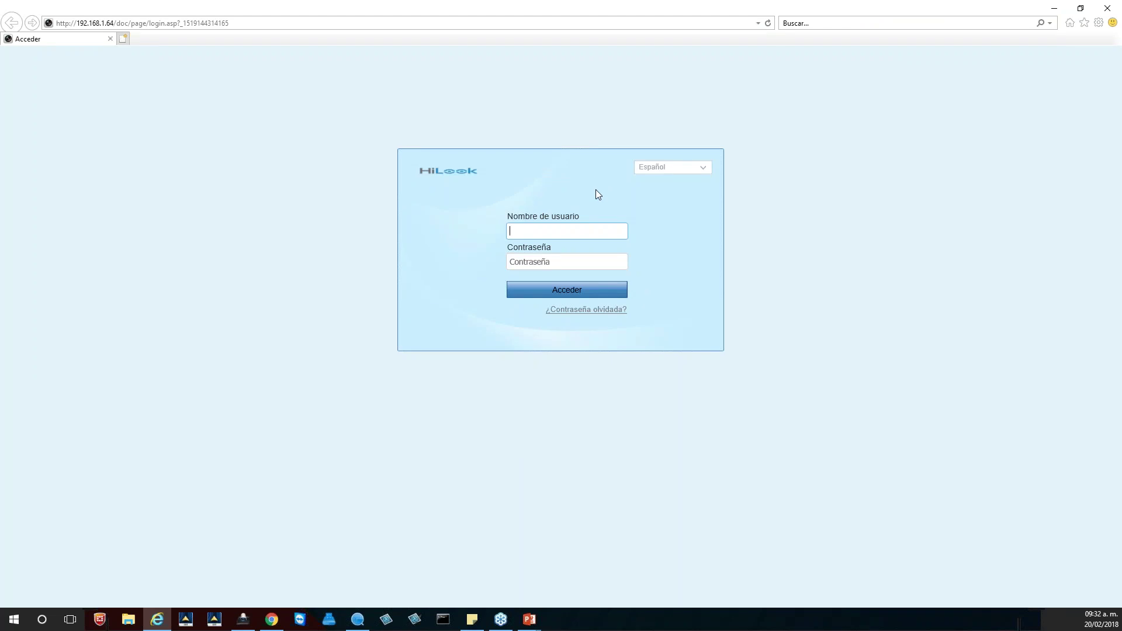
pyautogui.write('admin')
pyautogui.press('Tab')
pyautogui.write('********')
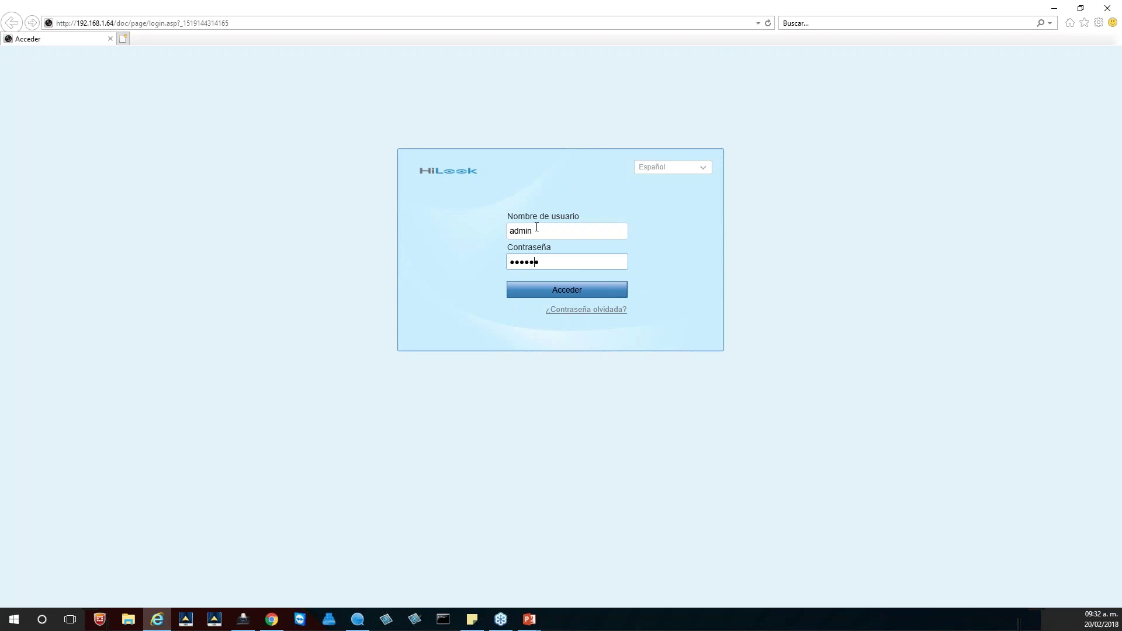
pyautogui.press('Return')
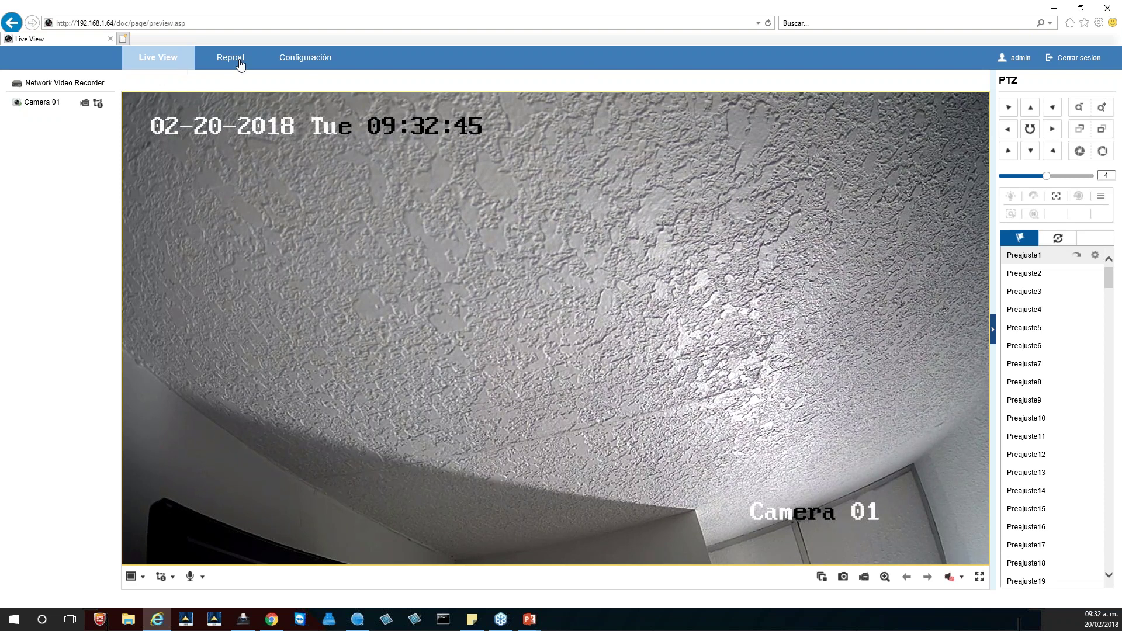
# Step: In Configuración, browse Mantenimiento, Seguridad, Gestión de cámara and Administración de cuenta, ending on Red > Ajustes básicos
pyautogui.click(307, 59)
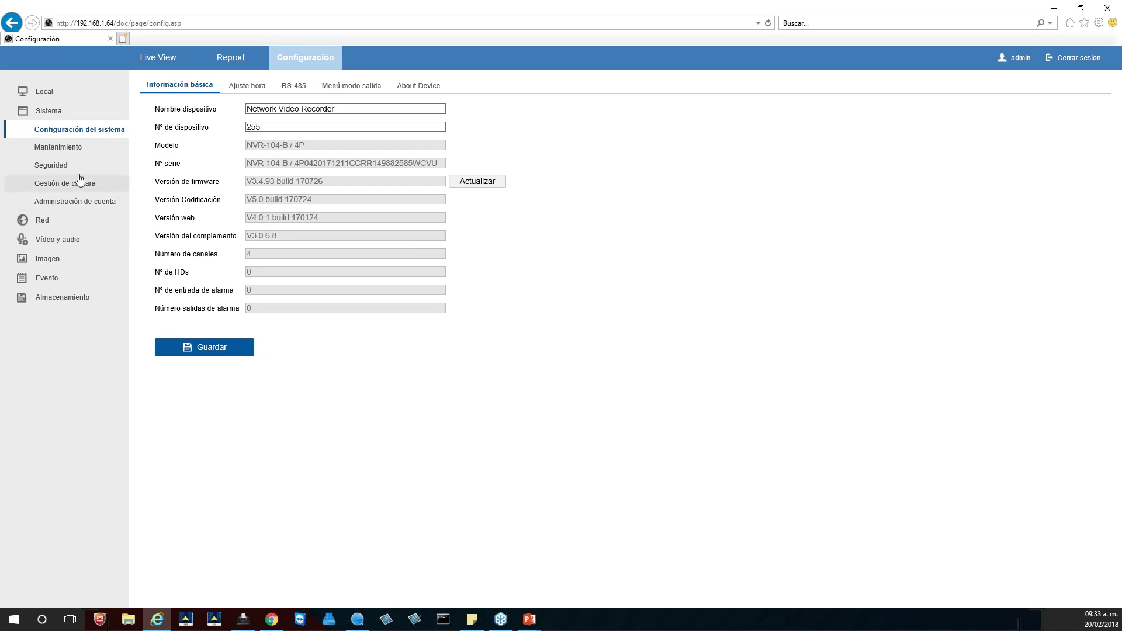
pyautogui.click(76, 154)
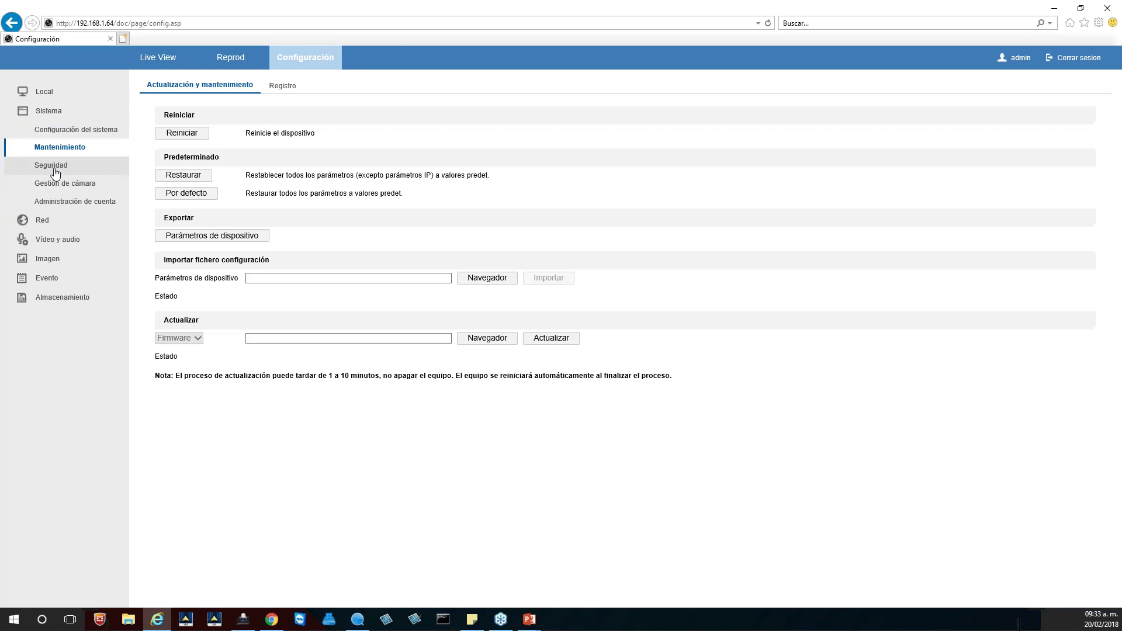
pyautogui.click(62, 169)
pyautogui.click(65, 185)
pyautogui.click(75, 193)
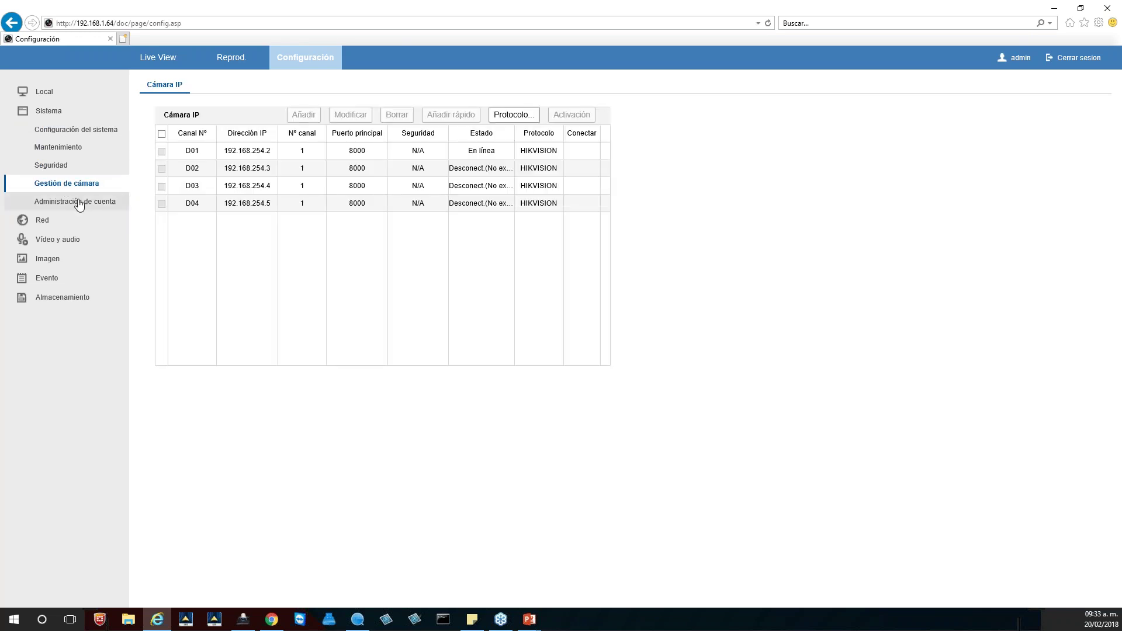
pyautogui.click(41, 220)
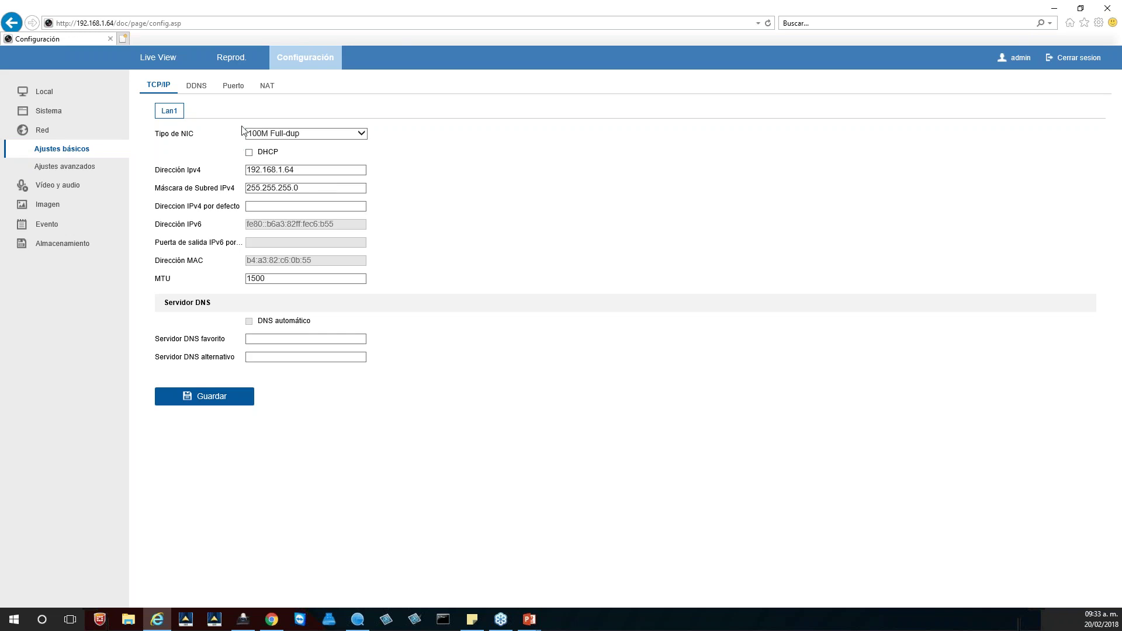
# Step: Browse the DDNS, Puerto, NAT, Email, Acceso a plataforma and Otros network pages, ending on Vídeo y audio
pyautogui.click(197, 85)
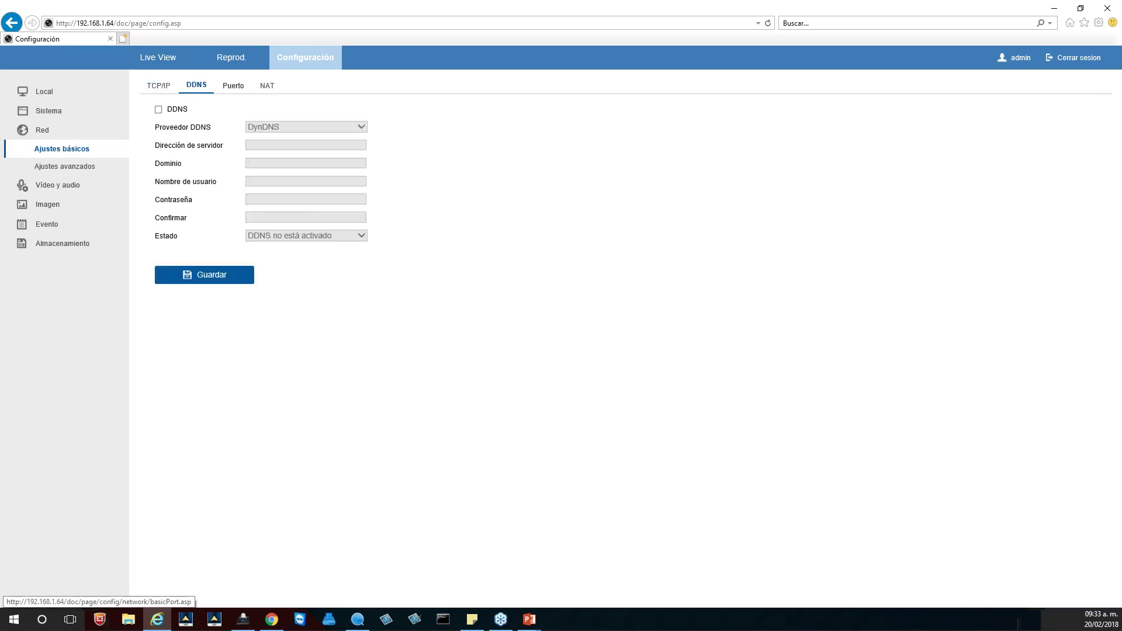
pyautogui.click(233, 91)
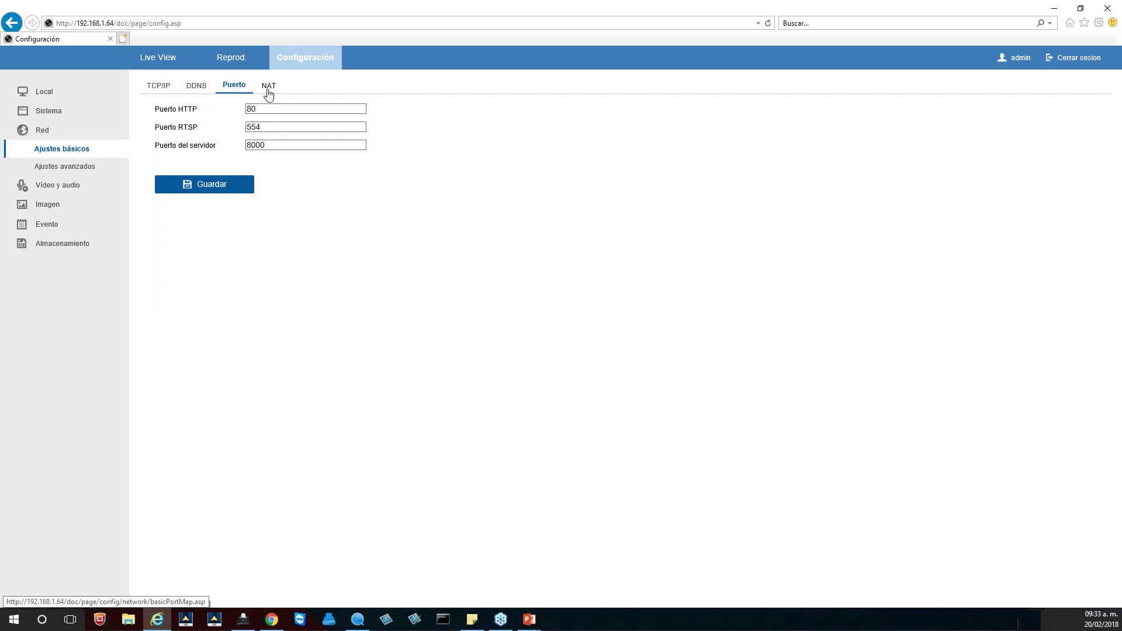
pyautogui.click(268, 91)
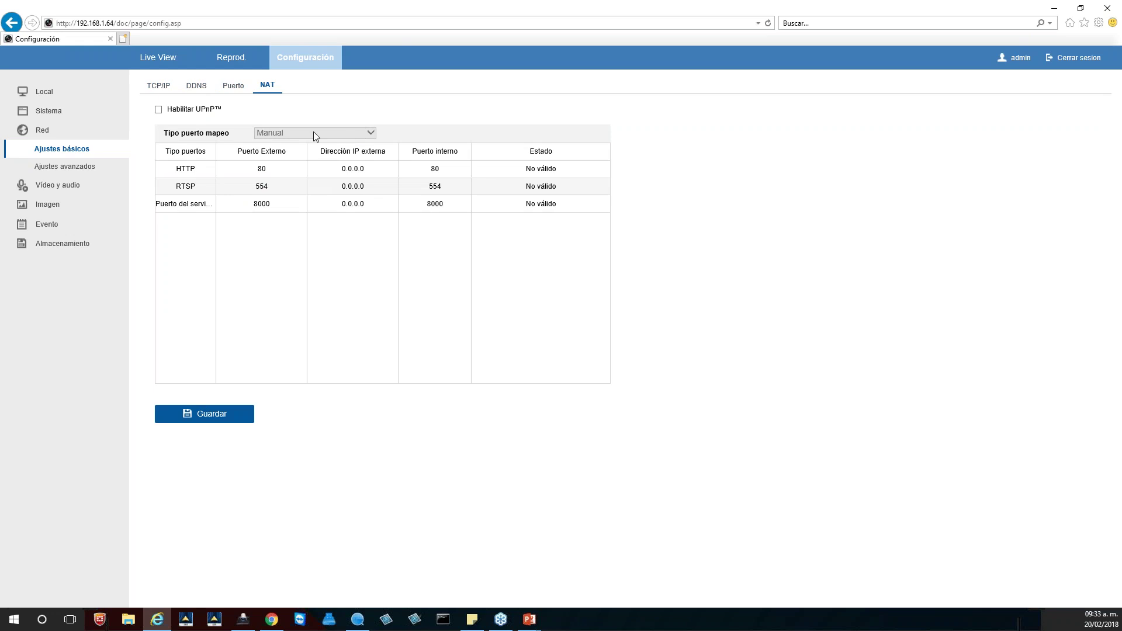
pyautogui.click(65, 168)
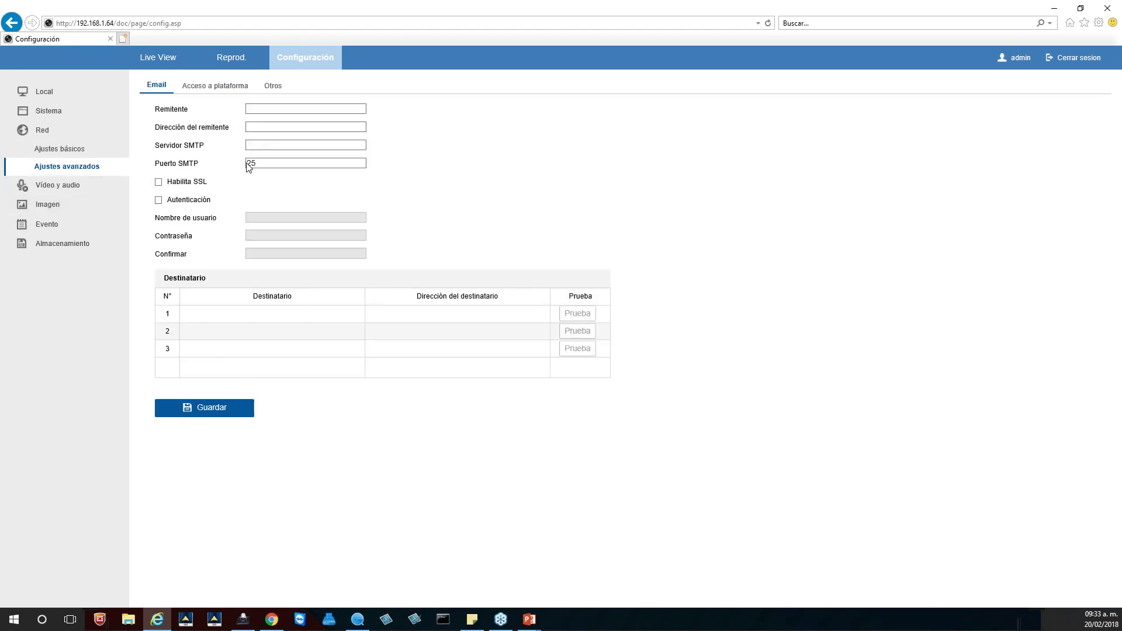
pyautogui.click(216, 86)
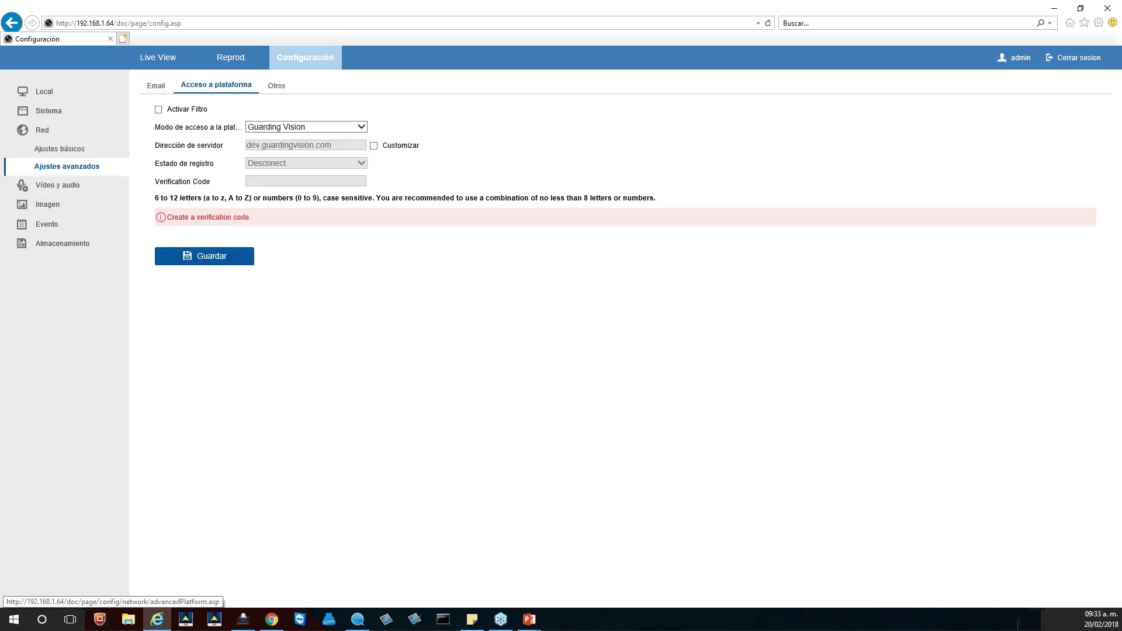
pyautogui.click(274, 86)
pyautogui.click(64, 184)
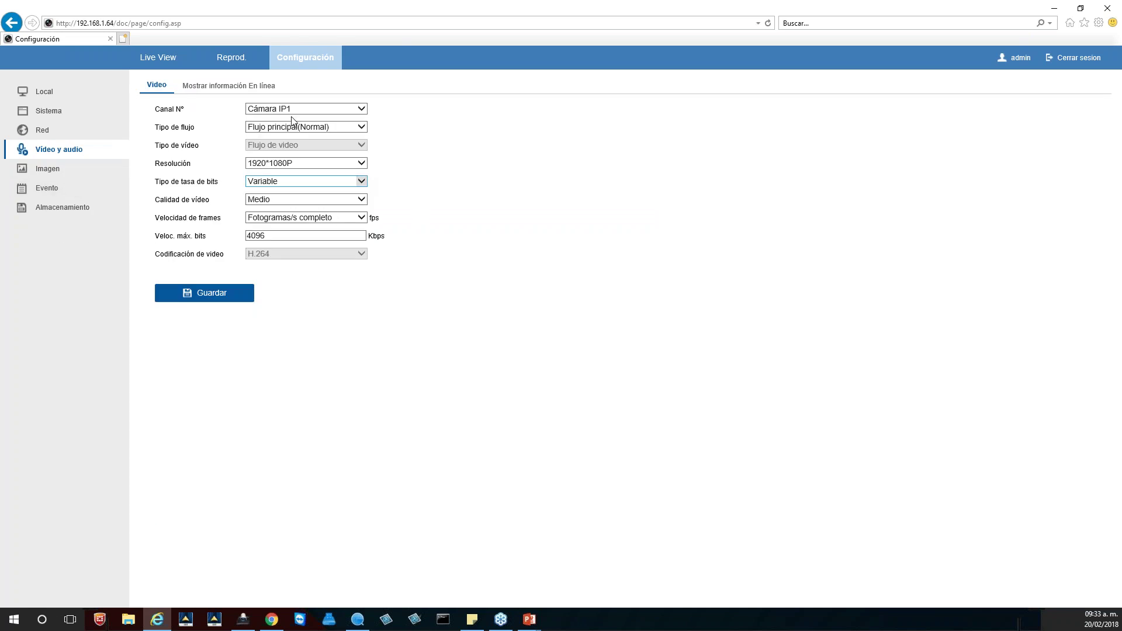
# Step: Switch Cámara IP1's video stream type to Subflujo
pyautogui.click(296, 111)
pyautogui.click(312, 131)
pyautogui.click(290, 134)
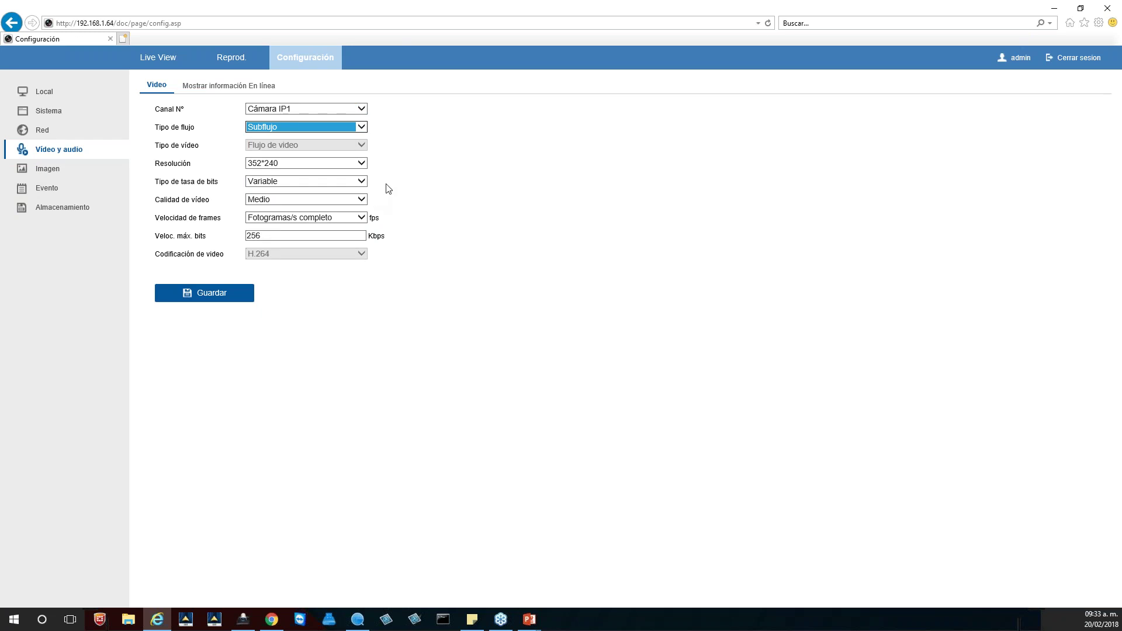
# Step: Browse the image display, motion detection and smart event pages, then open the recording schedule
pyautogui.click(61, 170)
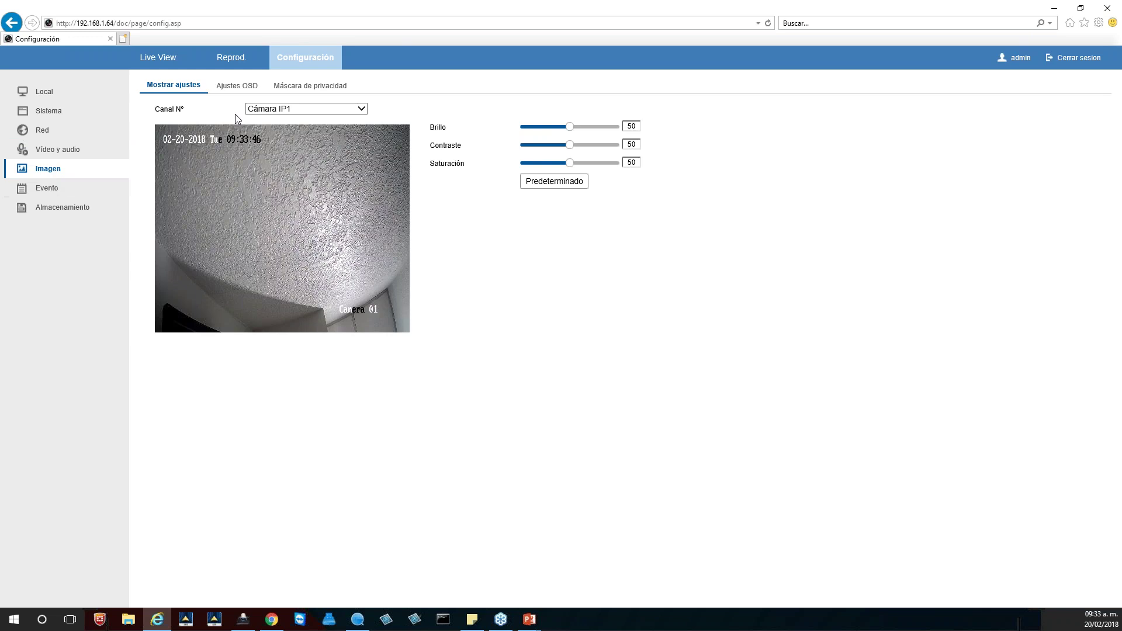
pyautogui.click(50, 191)
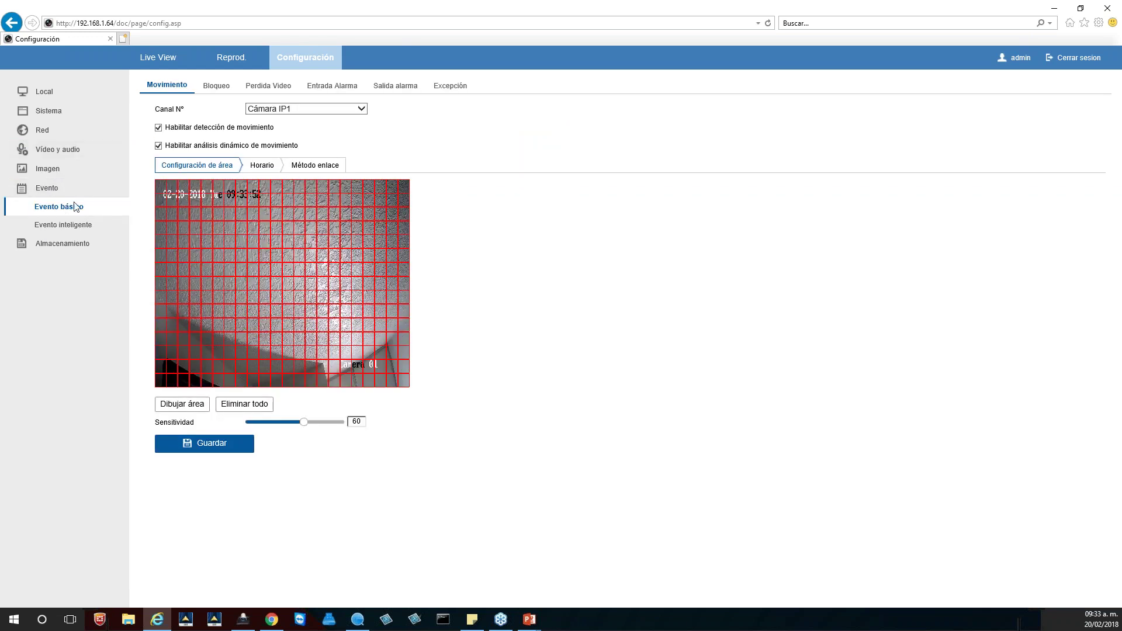
pyautogui.click(62, 225)
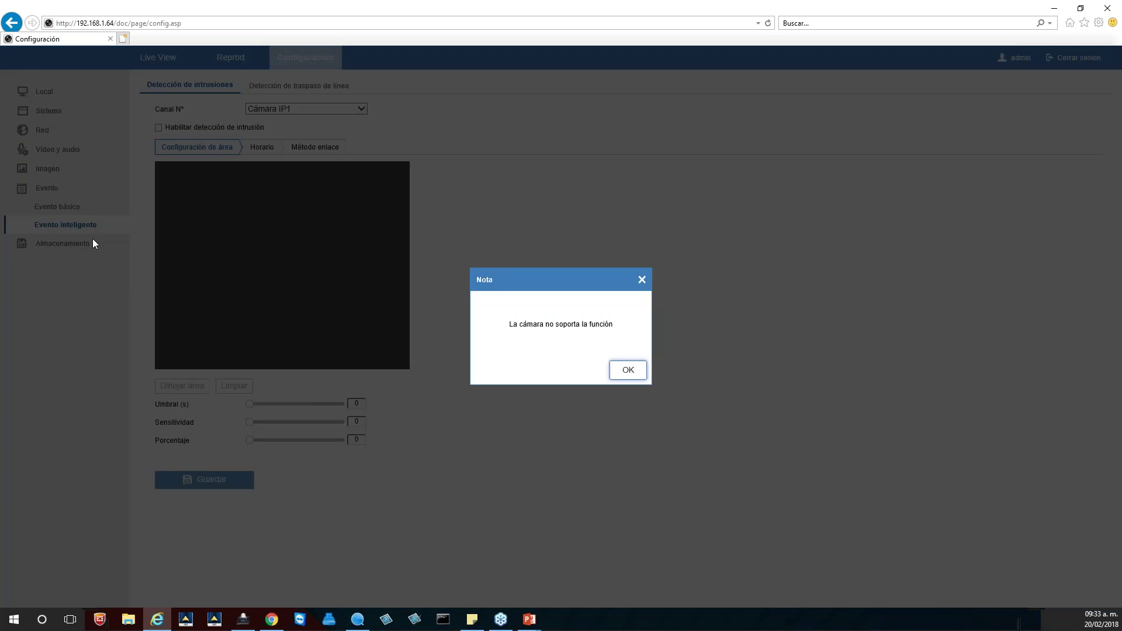
pyautogui.click(623, 364)
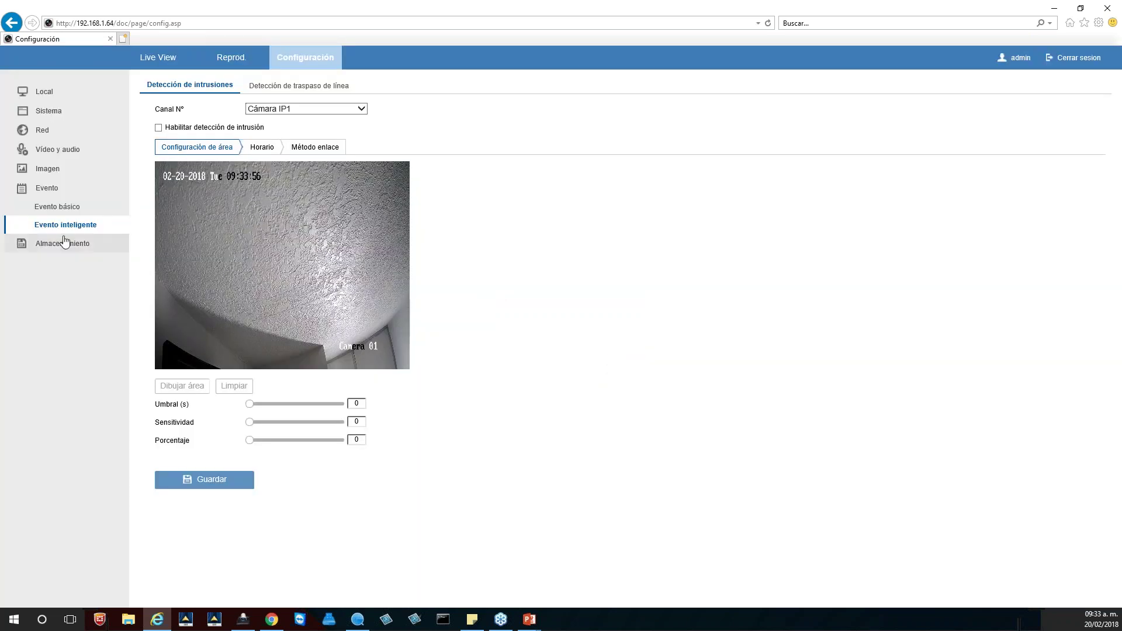
pyautogui.click(70, 246)
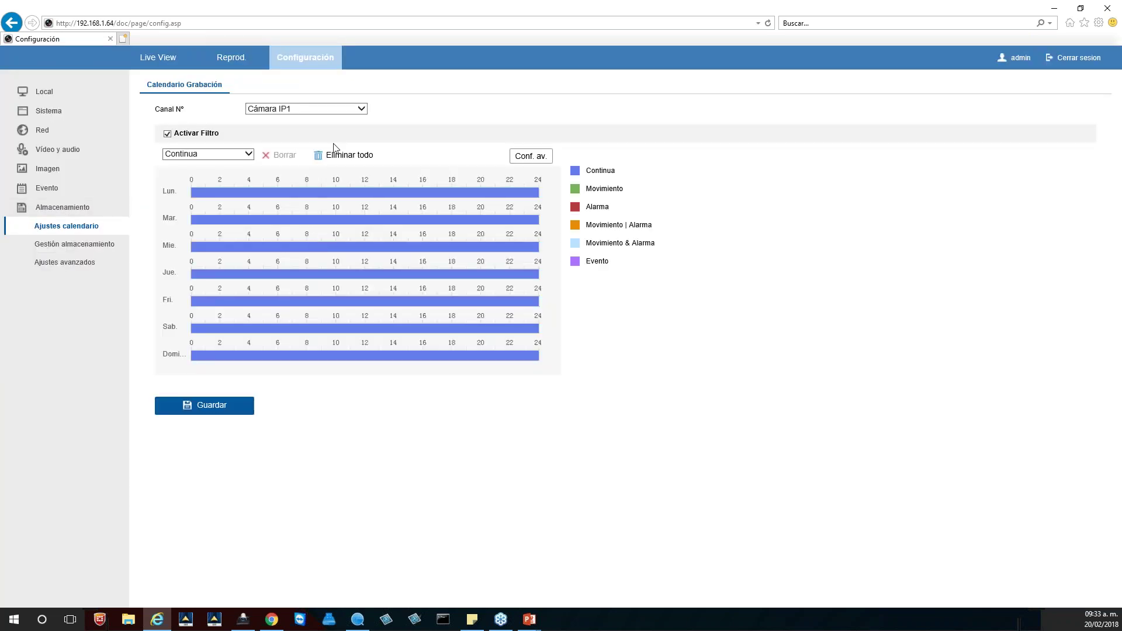
pyautogui.click(249, 155)
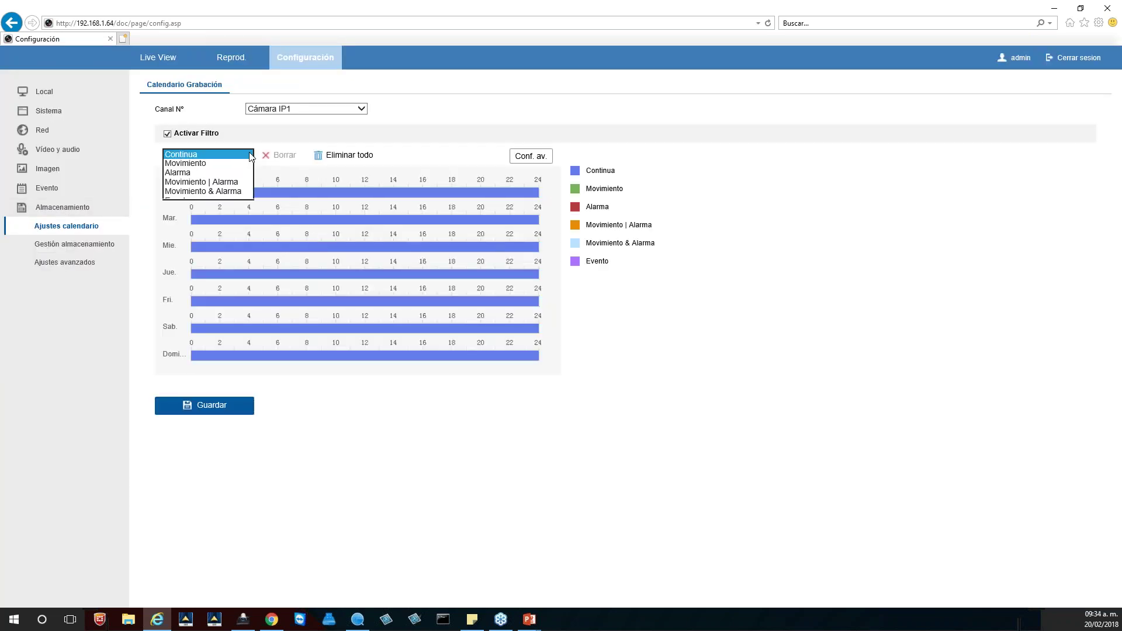
pyautogui.click(214, 163)
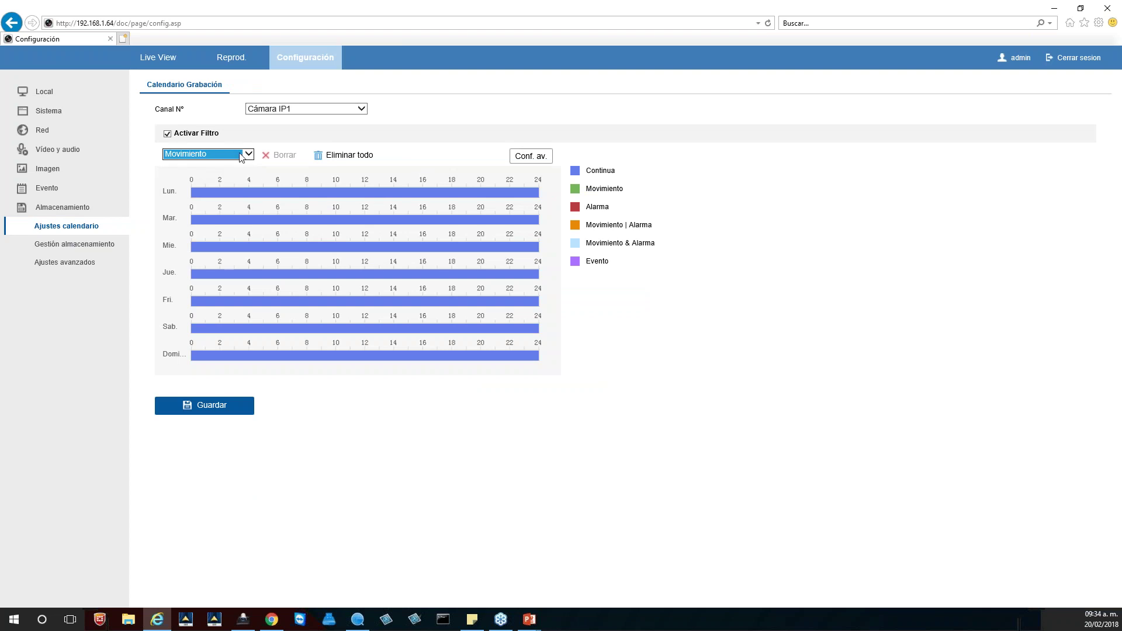
pyautogui.click(249, 155)
pyautogui.click(208, 143)
# Step: Select the IPC-B120H camera in SADP and open its 192.168.1.65 login page, dismissing the plug-in prompt
pyautogui.click(358, 620)
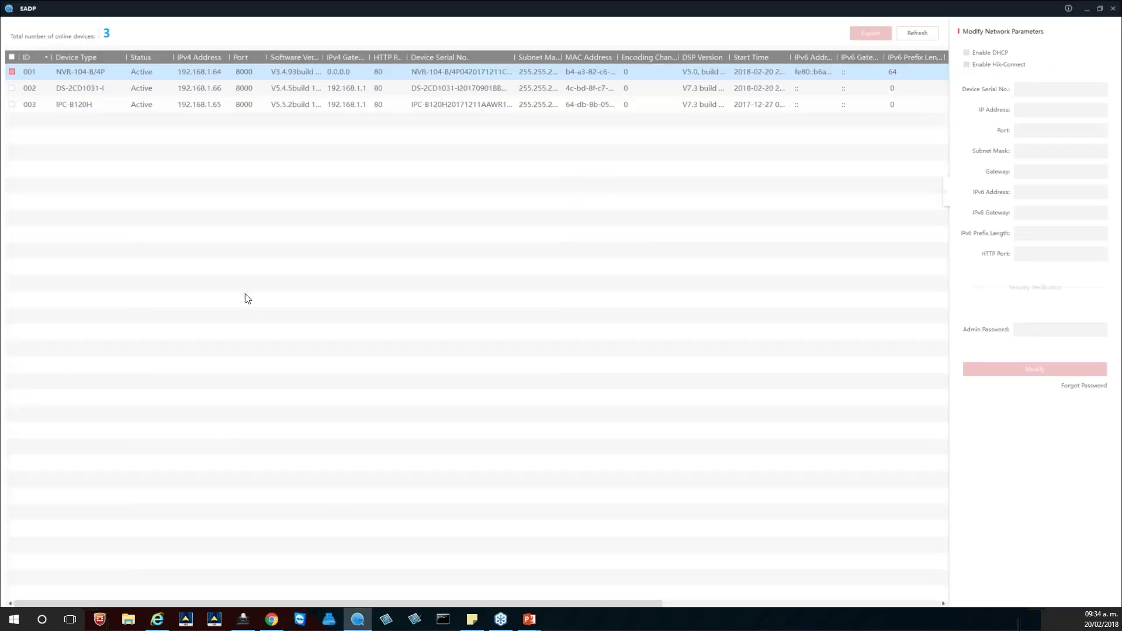
pyautogui.click(243, 106)
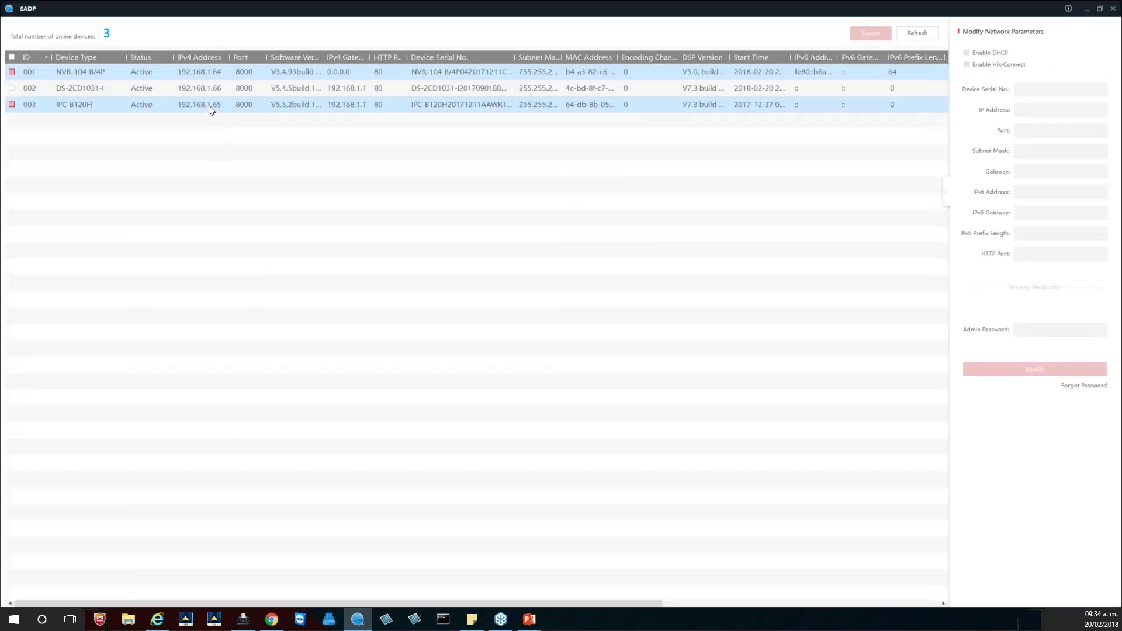
pyautogui.click(214, 106)
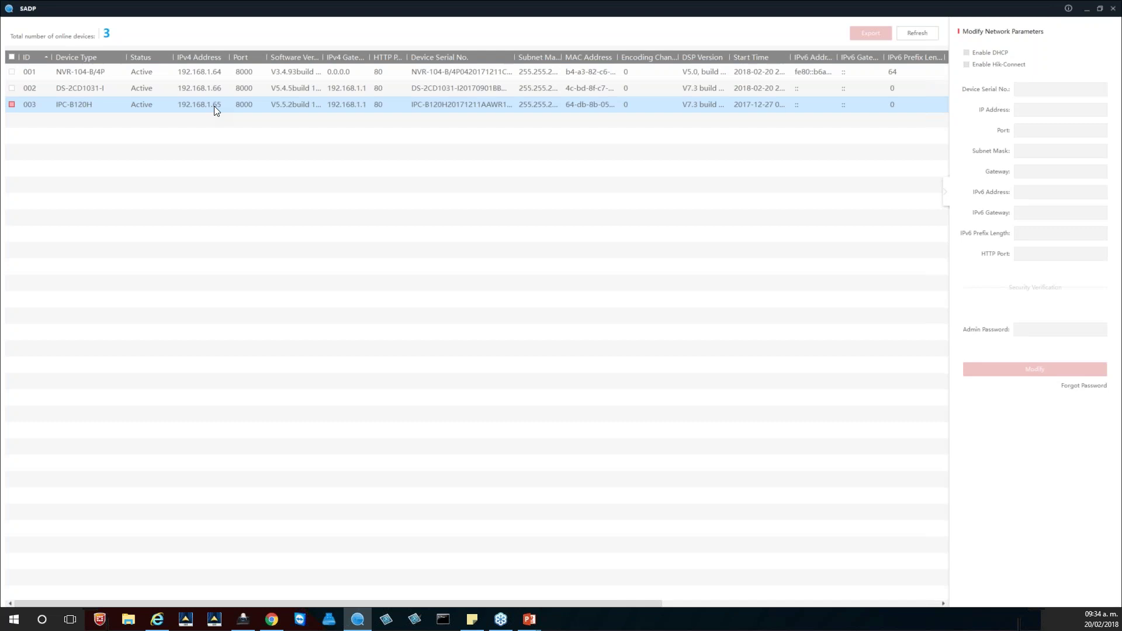
pyautogui.hotkey('alt', 'Tab')
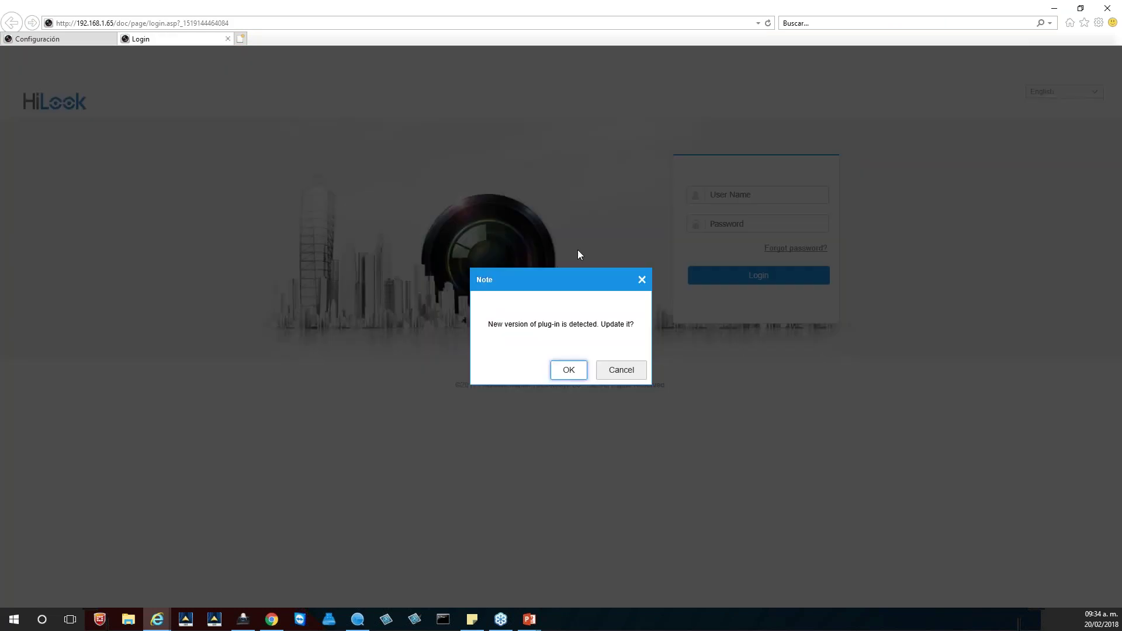
pyautogui.press('Return')
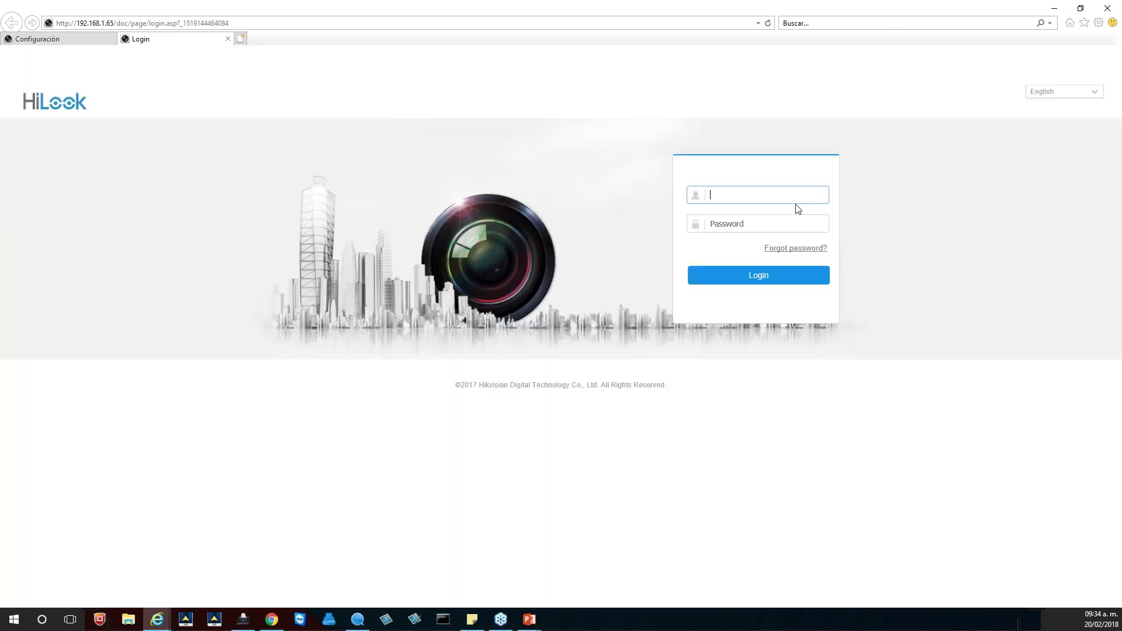
# Step: Log in to the camera with the admin account, retyping the mistyped password
pyautogui.write('dmin')
pyautogui.press('Tab')
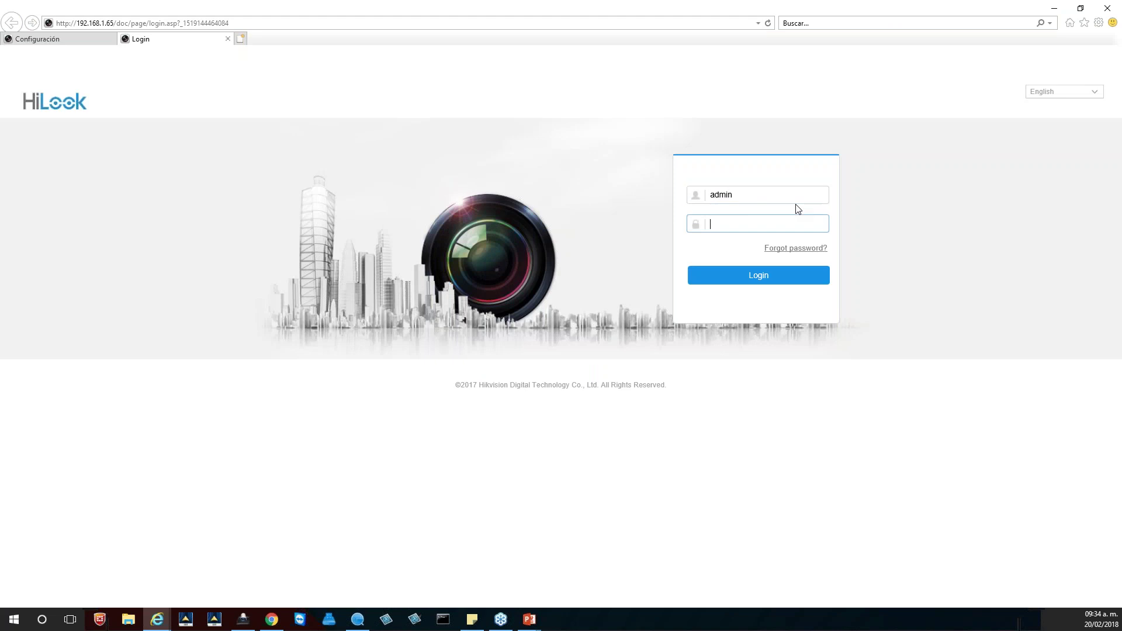
pyautogui.write('ad')
pyautogui.press('BackSpace')
pyautogui.press('BackSpace')
pyautogui.press('BackSpace')
pyautogui.write('admin')
pyautogui.press('Return')
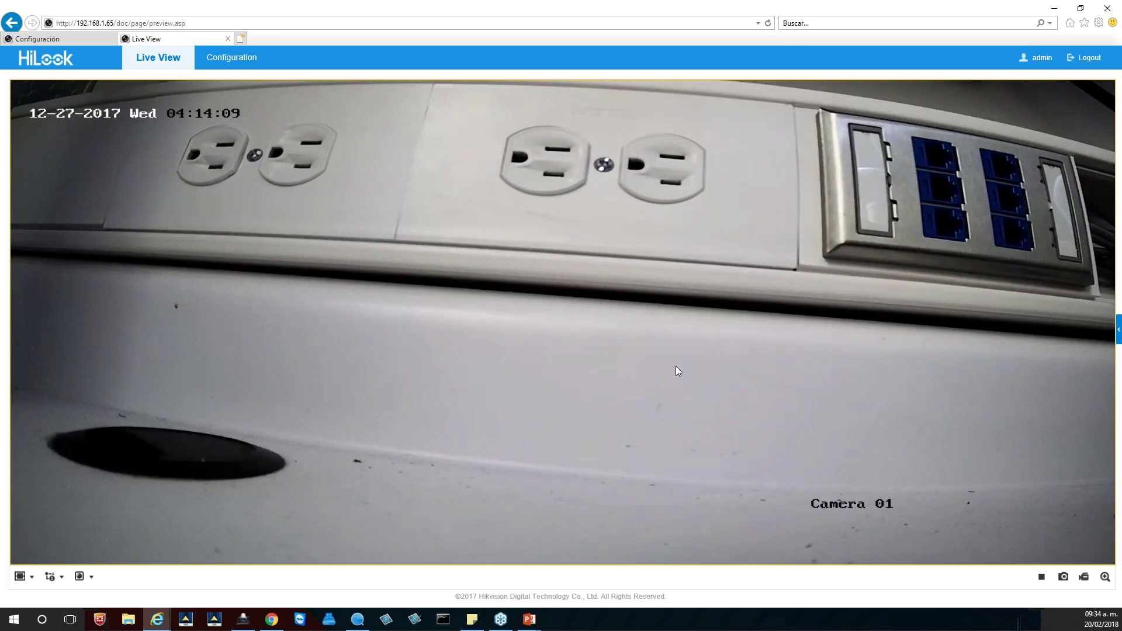
# Step: Show the PTZ panel and try the sub stream before returning to the main stream
pyautogui.click(1118, 332)
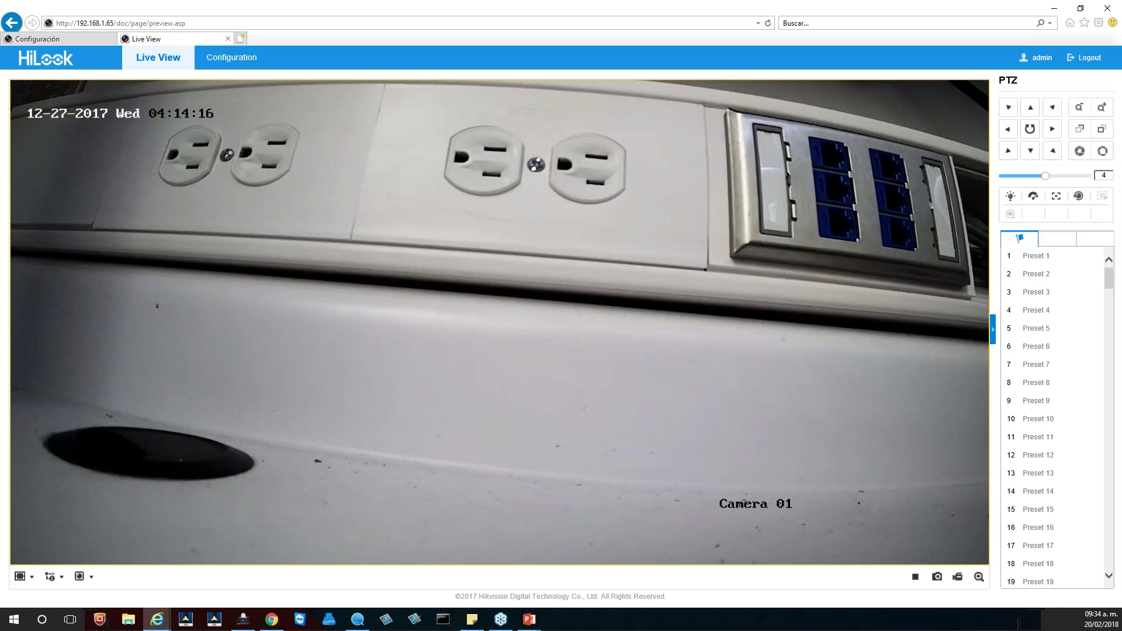
pyautogui.click(53, 577)
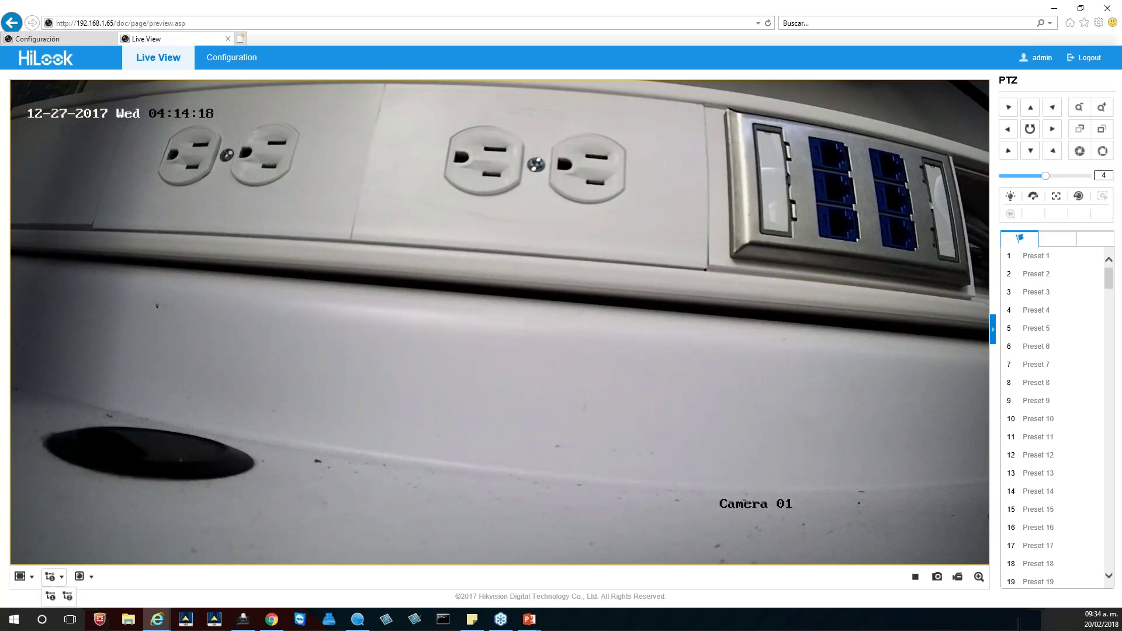
pyautogui.click(67, 595)
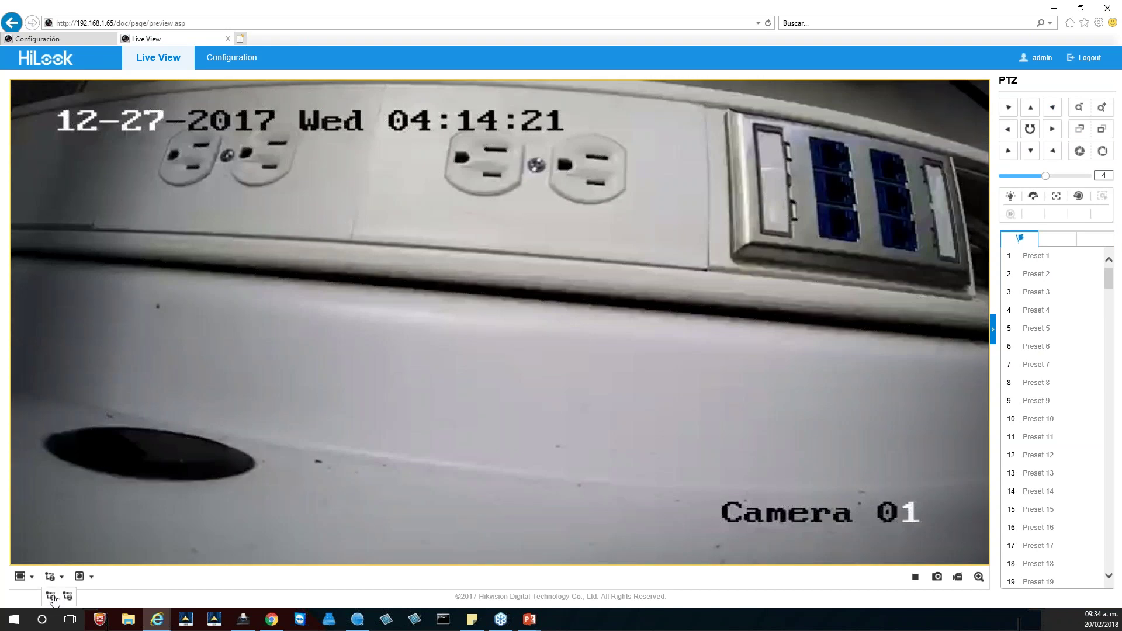
pyautogui.click(50, 595)
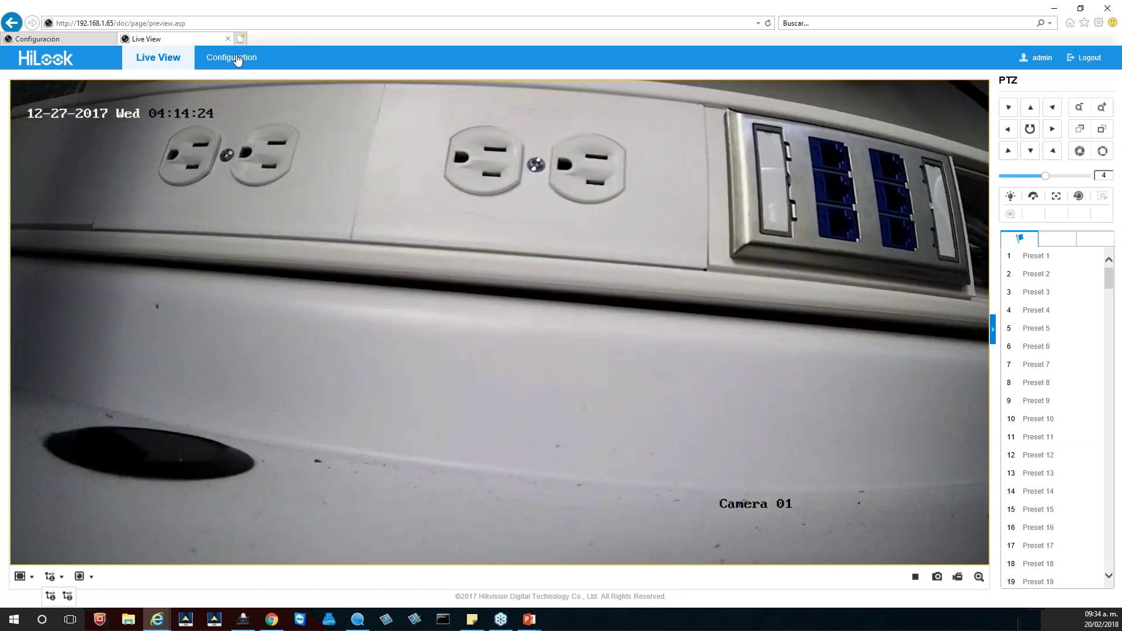
# Step: Open Configuration and review the Maintenance and Network Basic Settings pages
pyautogui.click(235, 58)
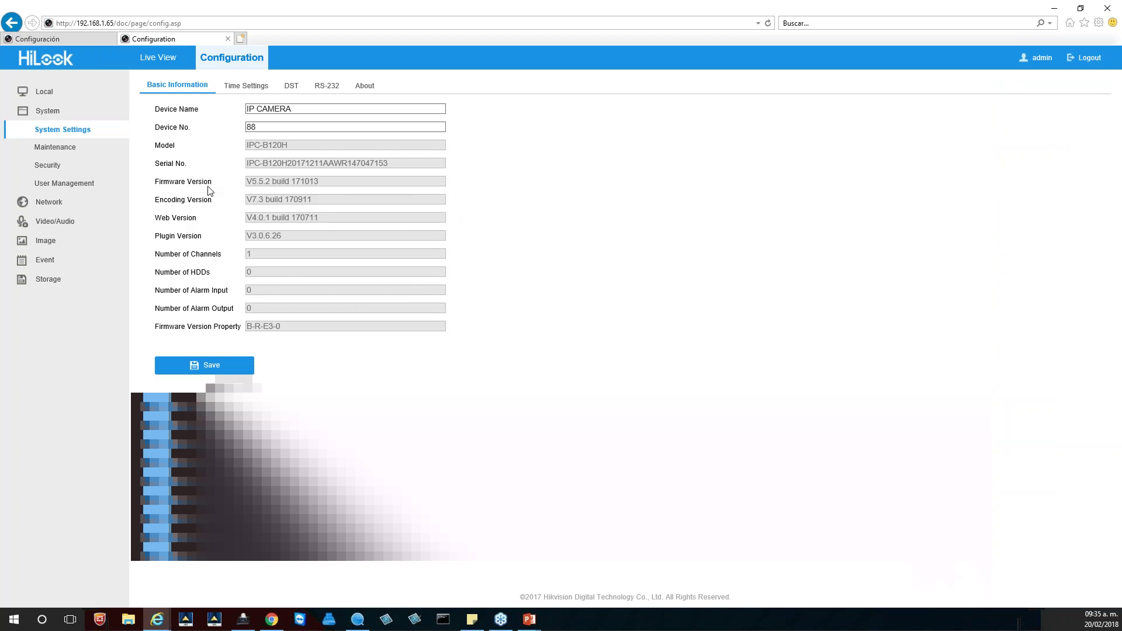
pyautogui.click(59, 150)
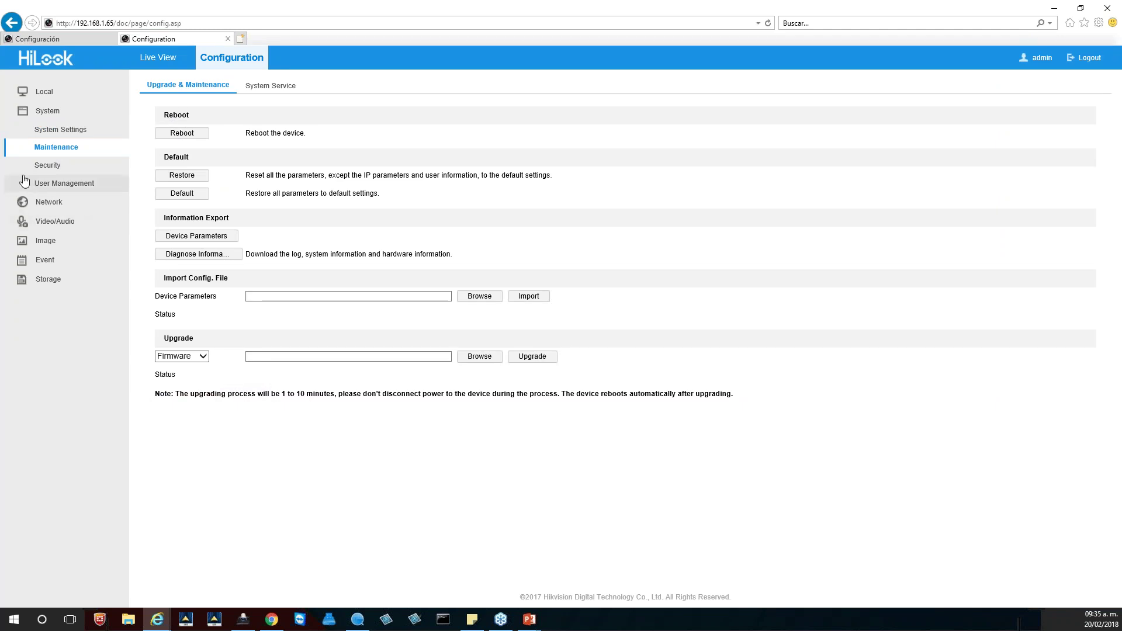
pyautogui.click(45, 204)
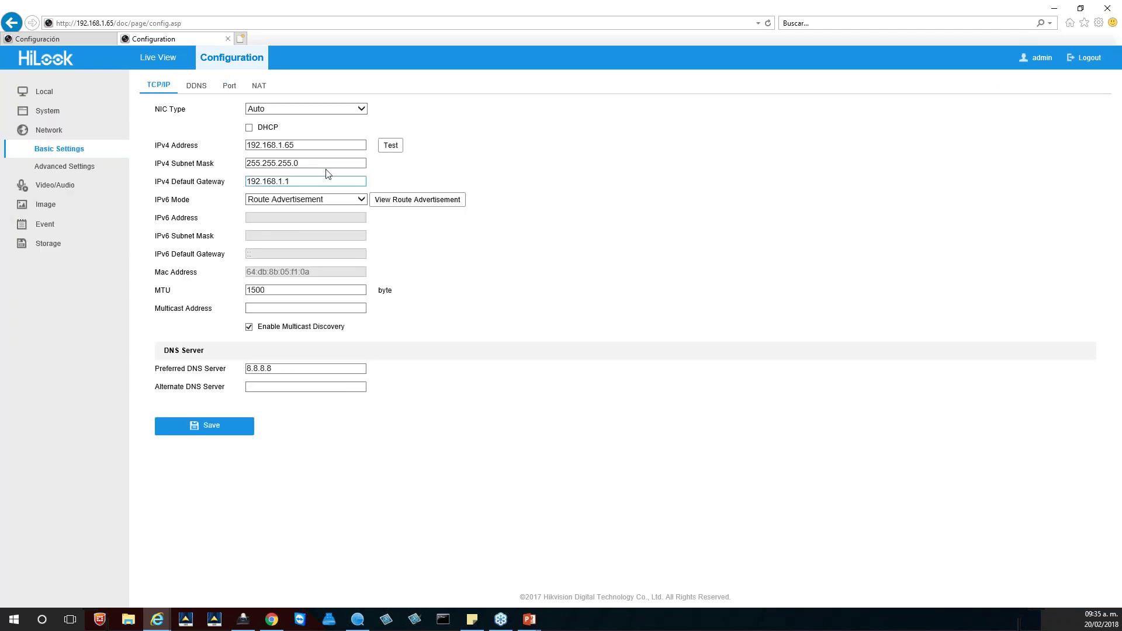
pyautogui.doubleClick(174, 145)
pyautogui.moveTo(170, 163); pyautogui.dragTo(225, 184)
pyautogui.moveTo(170, 370); pyautogui.dragTo(202, 376)
# Step: Browse the DDNS and NAT tabs, then go to Advanced Settings > Platform Access
pyautogui.click(197, 87)
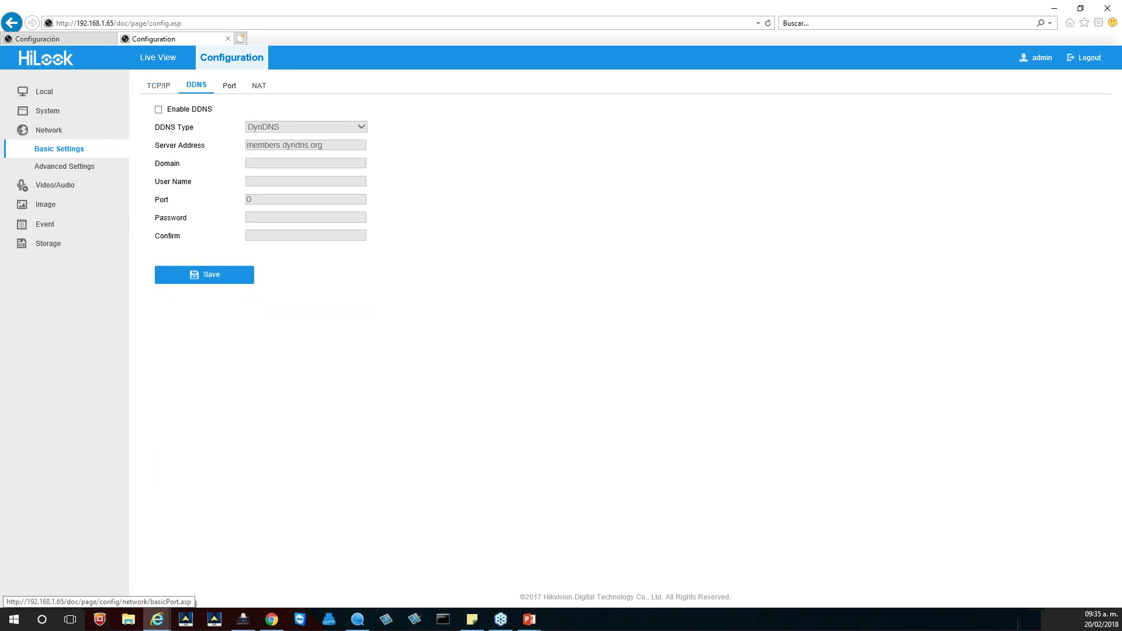
pyautogui.click(259, 86)
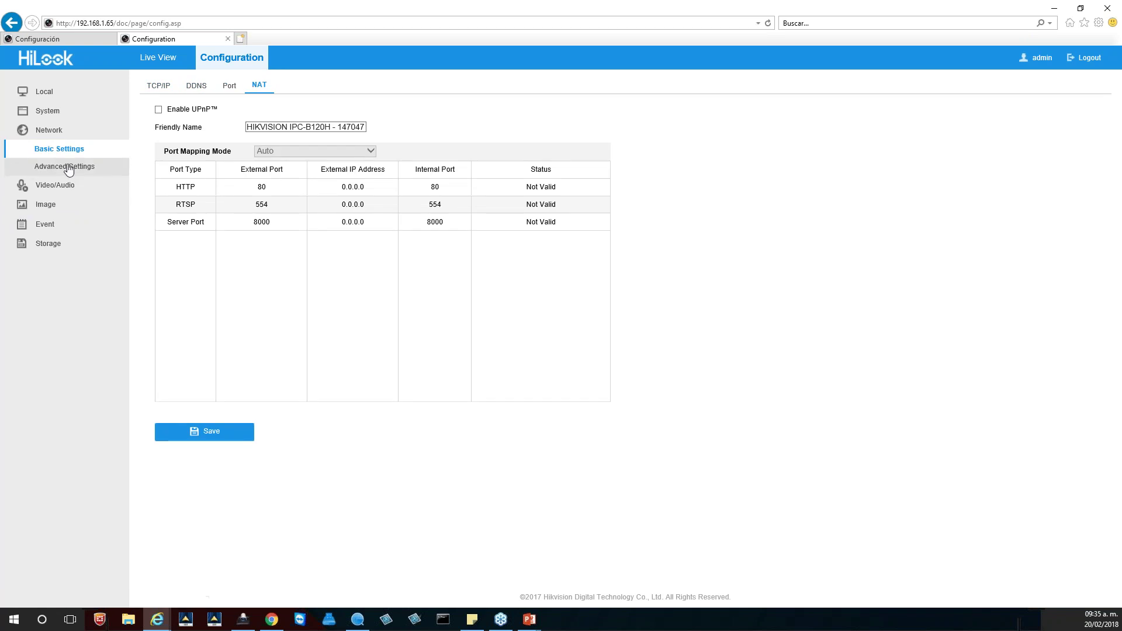
pyautogui.click(68, 167)
pyautogui.click(236, 87)
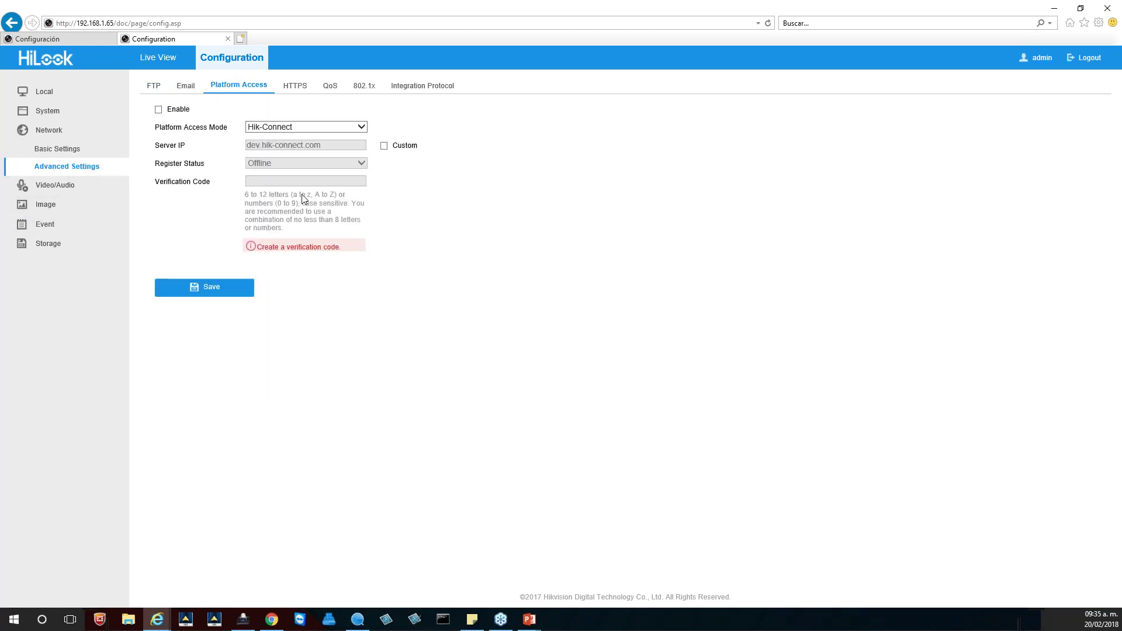
# Step: Enable Hik-Connect platform access, entering and confirming a verification code
pyautogui.click(158, 109)
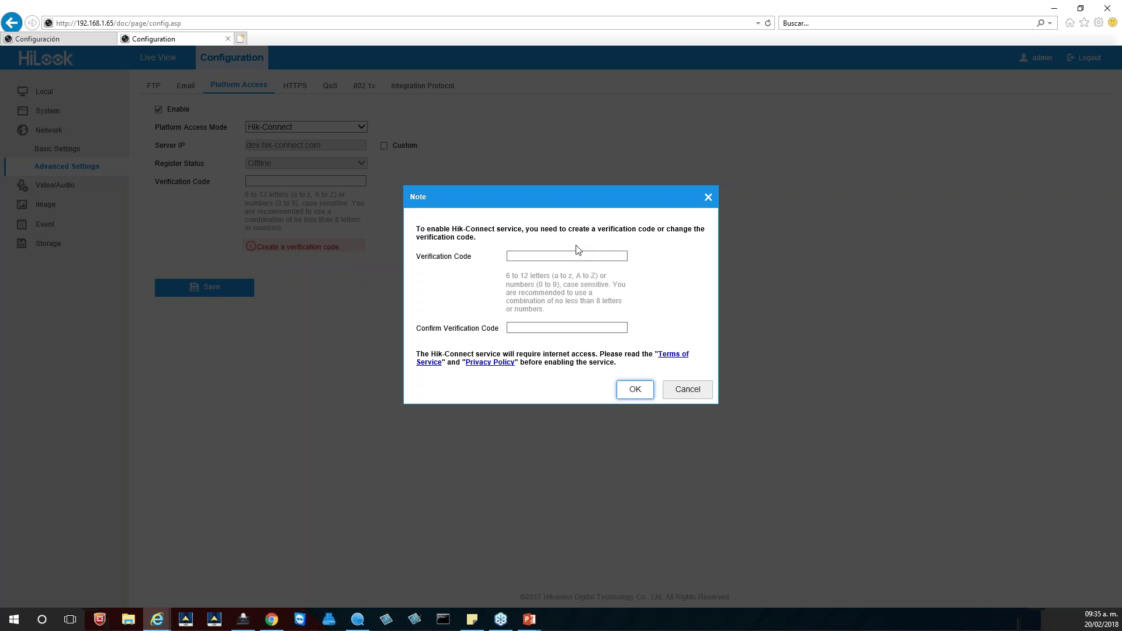
pyautogui.click(538, 258)
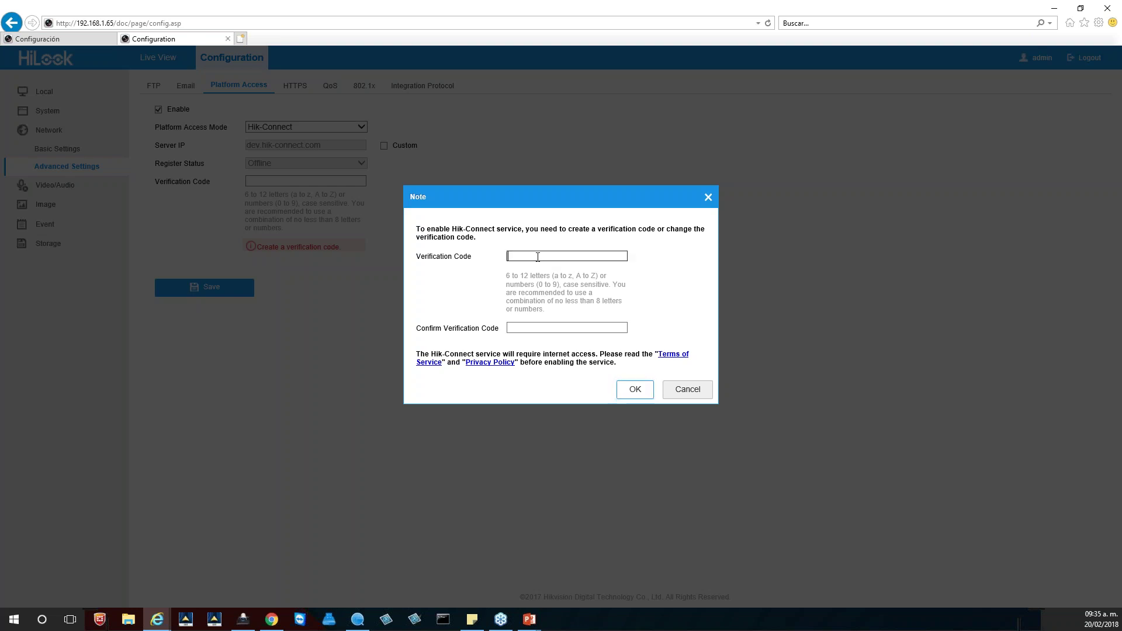
pyautogui.write('******')
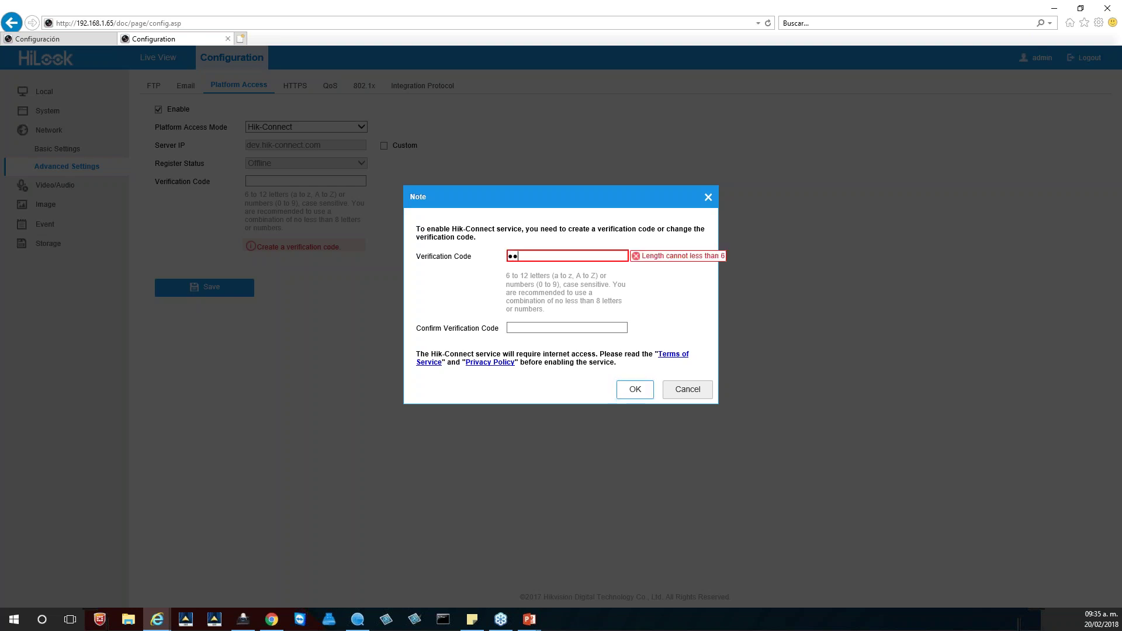
pyautogui.click(527, 327)
pyautogui.write('******')
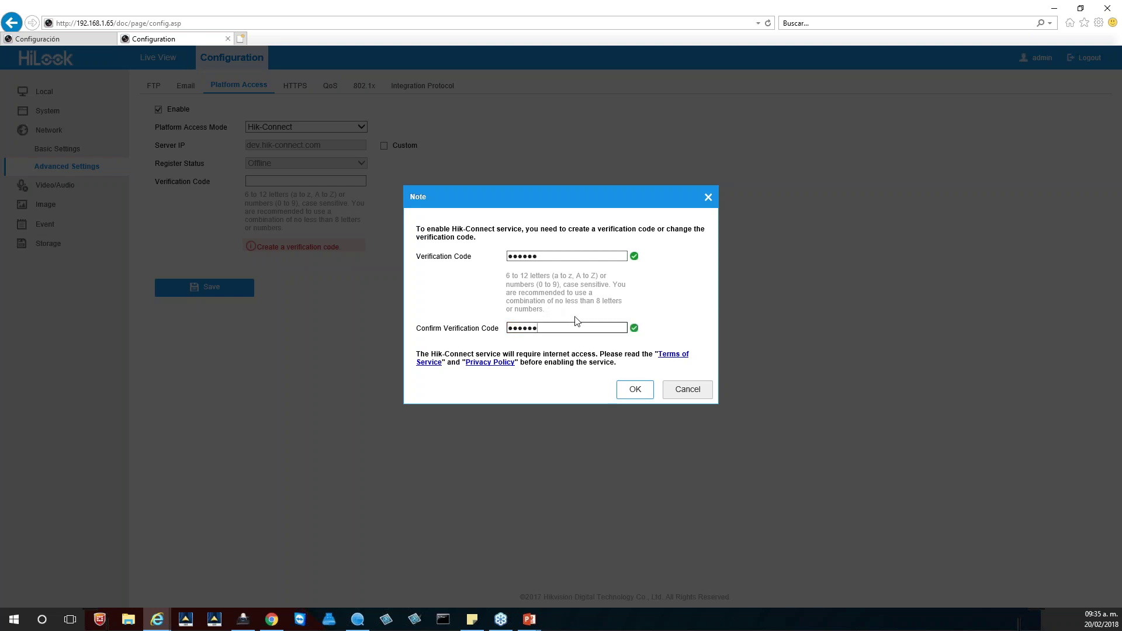
pyautogui.click(640, 389)
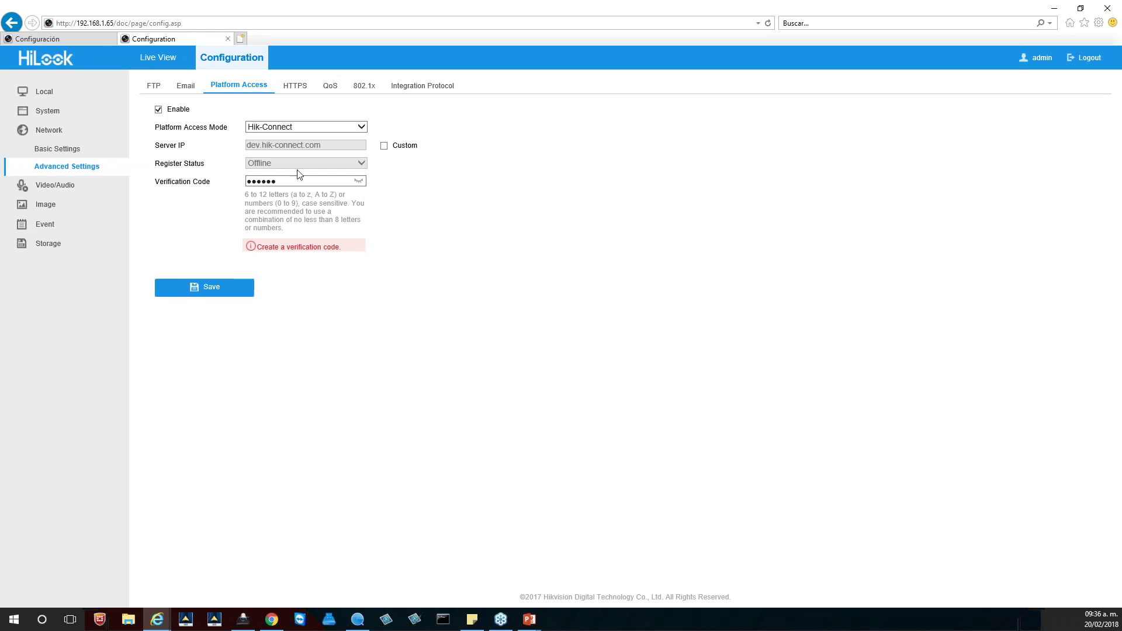
# Step: Save the Hik-Connect settings and move to Video/Audio
pyautogui.moveTo(298, 182); pyautogui.dragTo(249, 181)
pyautogui.click(218, 286)
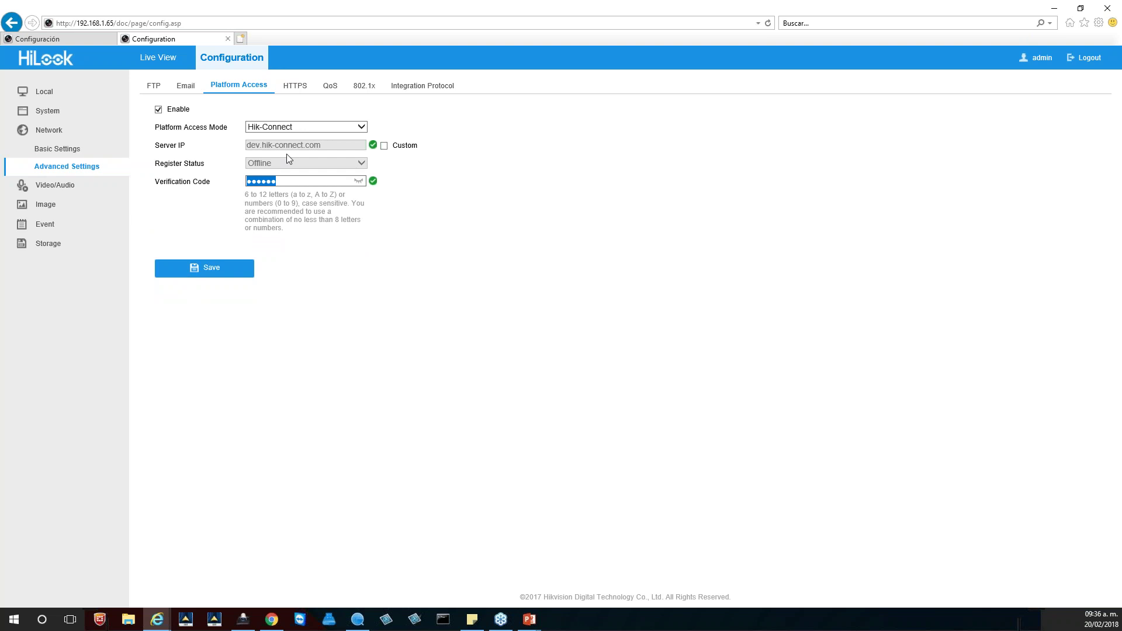
pyautogui.click(58, 186)
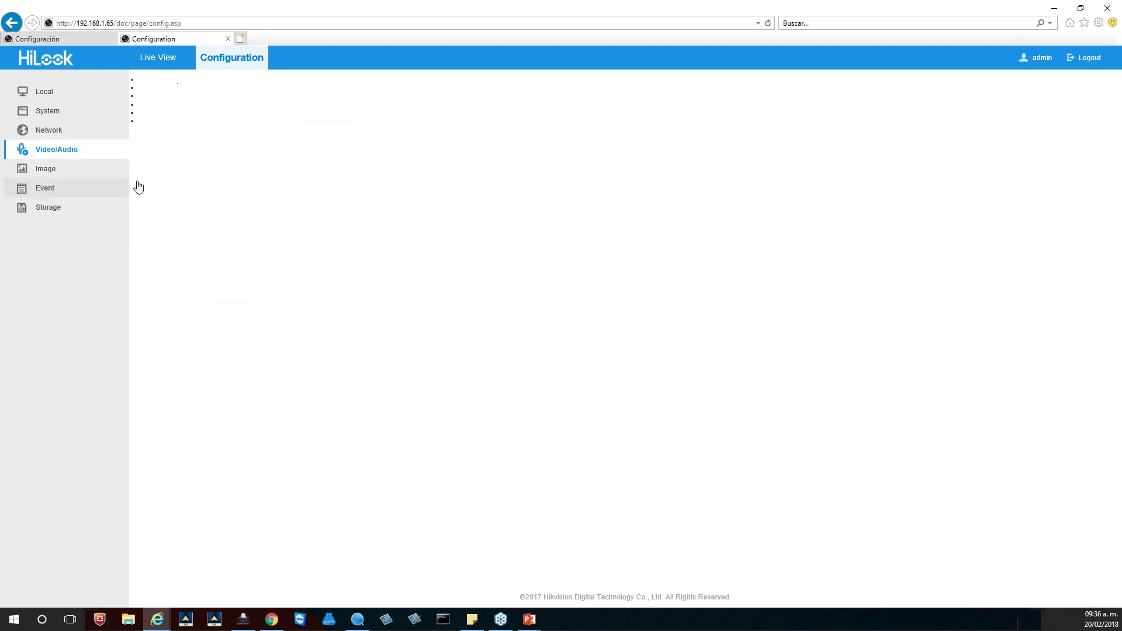
# Step: Keep the main stream at 1920*1080P, Variable bitrate, Medium quality, 30 fps and 4096 Kbps max
pyautogui.click(295, 146)
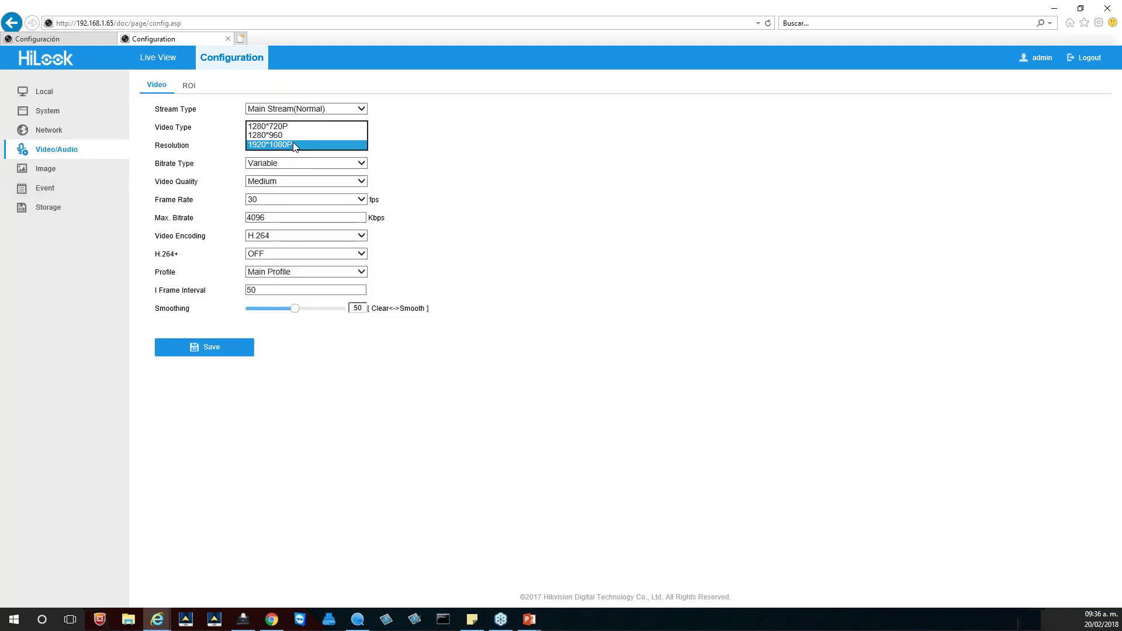
pyautogui.click(296, 146)
pyautogui.click(277, 166)
pyautogui.click(277, 166)
pyautogui.click(275, 182)
pyautogui.click(274, 183)
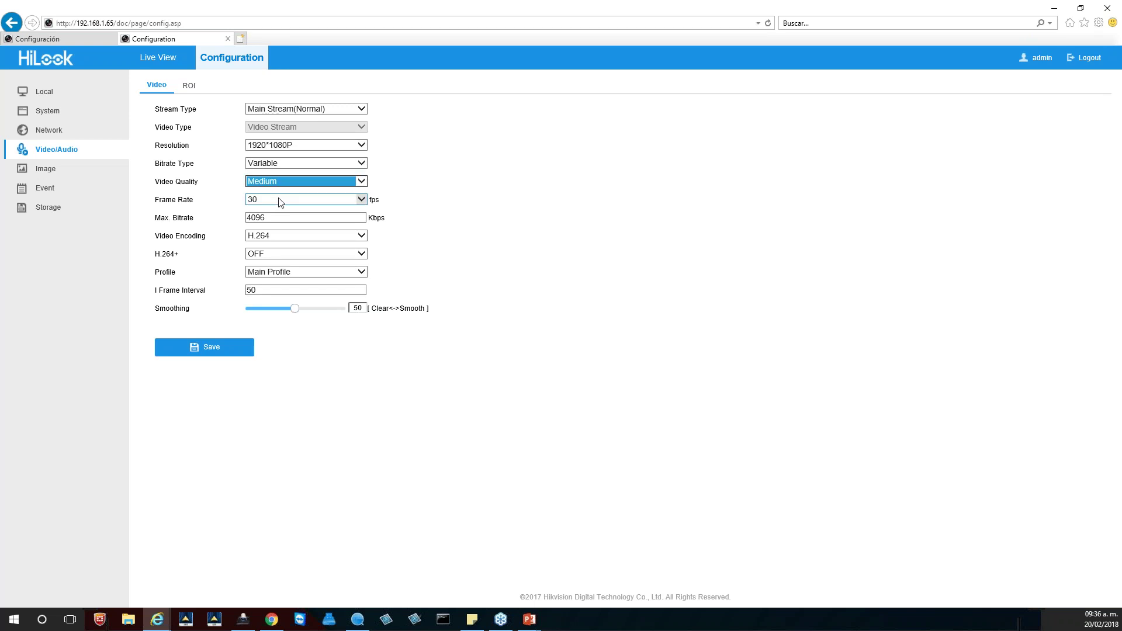
pyautogui.click(280, 202)
pyautogui.click(397, 220)
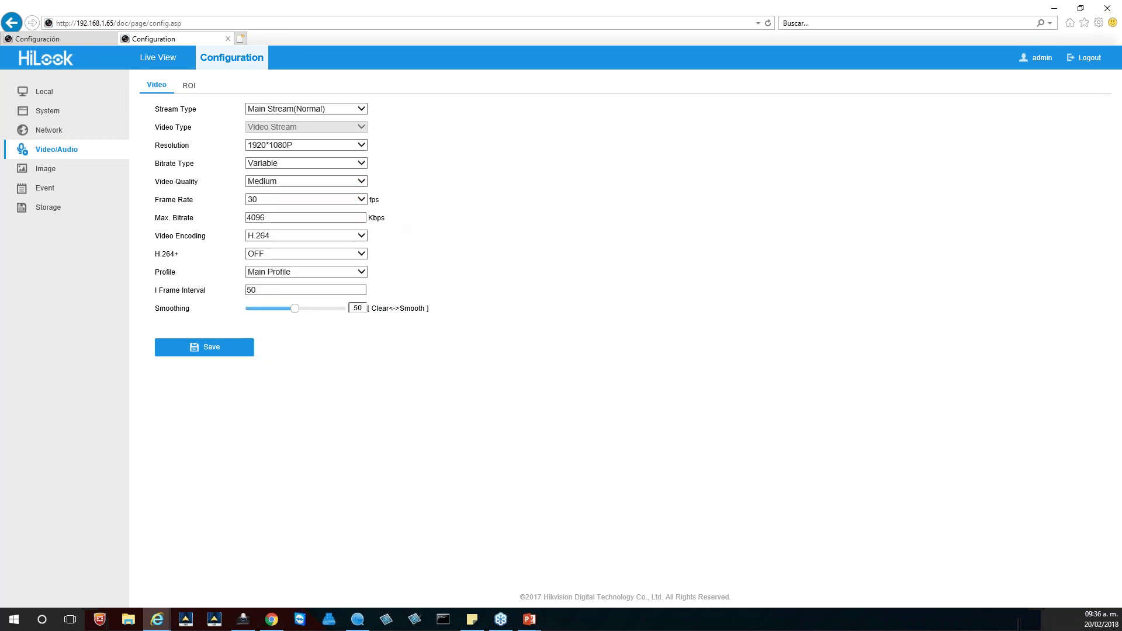
pyautogui.click(327, 218)
pyautogui.click(551, 268)
# Step: Switch video encoding to H.265, declining the reboot so H.265+ stays OFF
pyautogui.click(292, 239)
pyautogui.click(268, 247)
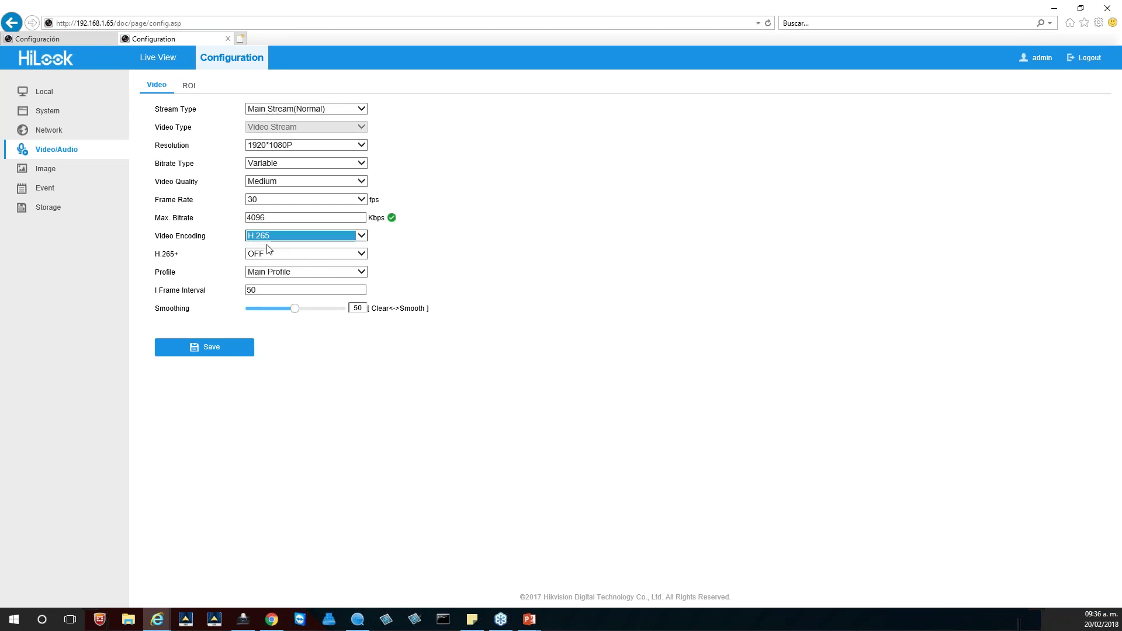
pyautogui.click(278, 255)
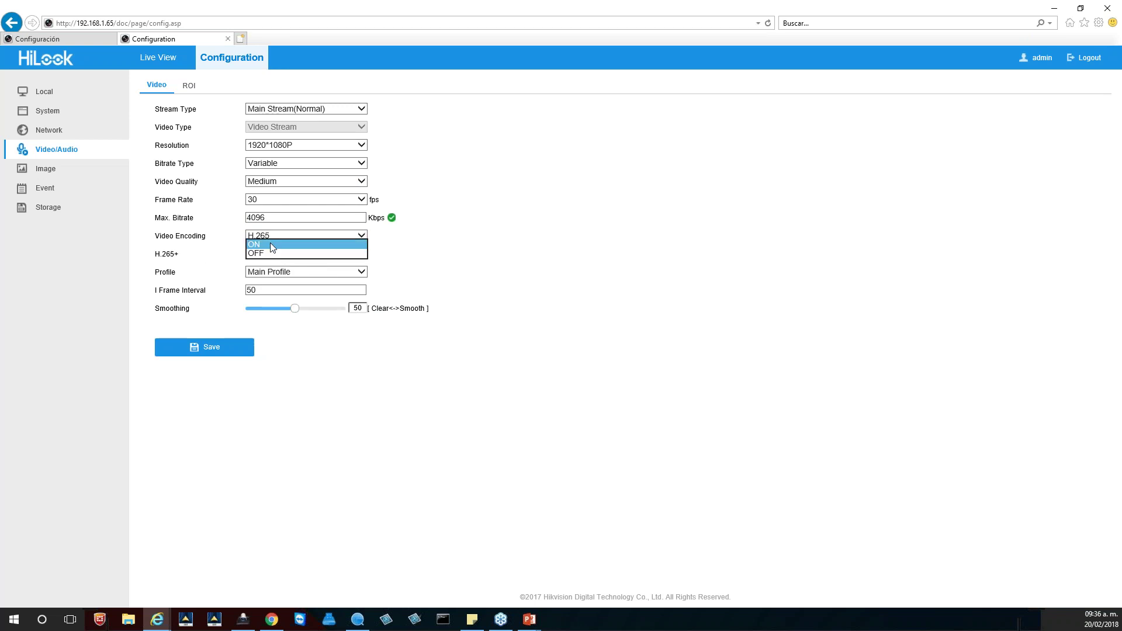
pyautogui.click(270, 244)
pyautogui.click(731, 388)
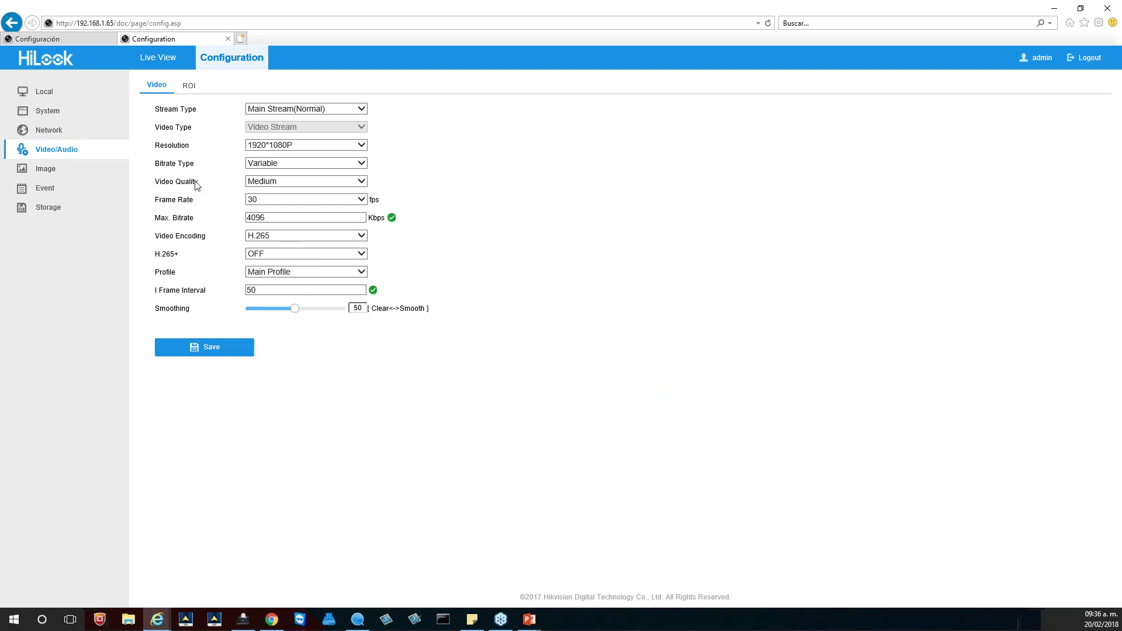
# Step: In the image display settings, turn WDR on under Backlight Settings and then back off
pyautogui.click(45, 178)
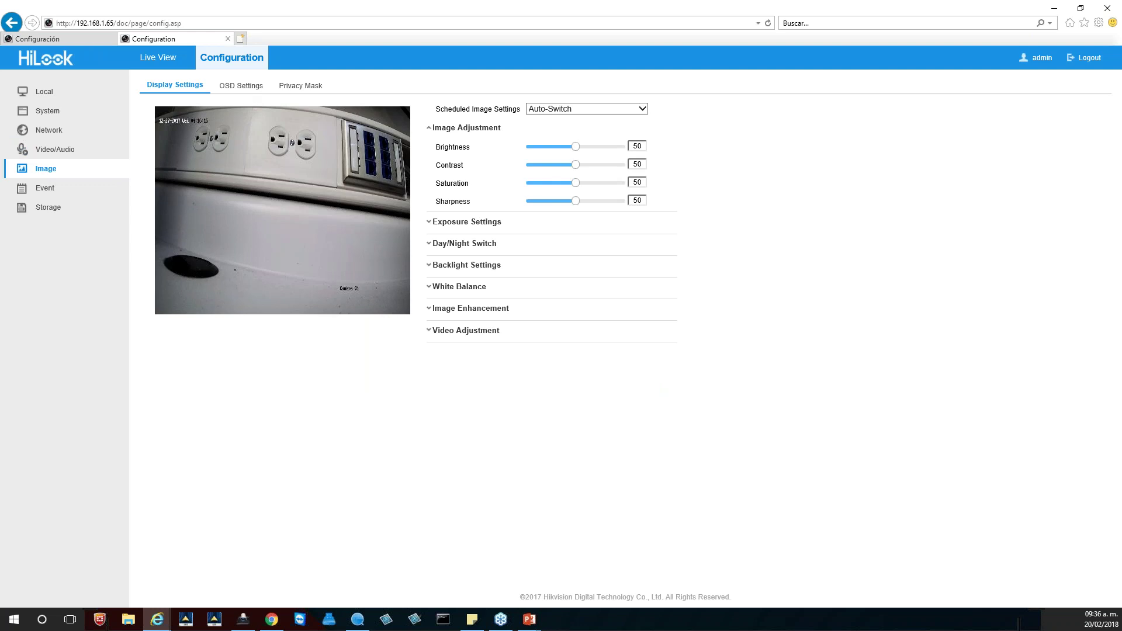
pyautogui.click(429, 290)
pyautogui.click(429, 218)
pyautogui.click(431, 193)
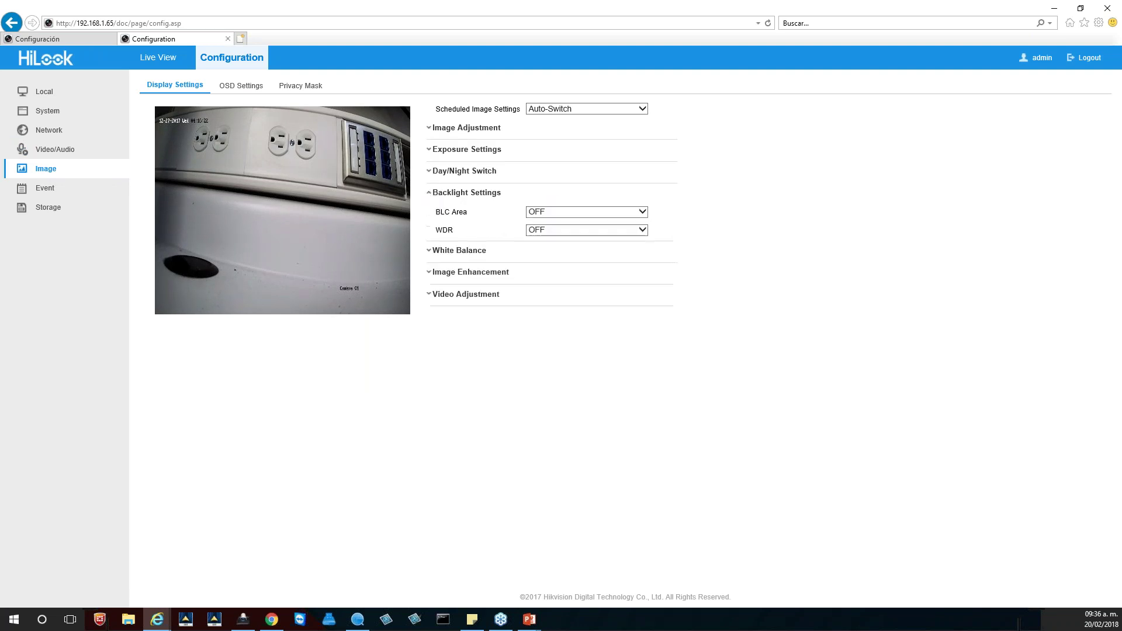
pyautogui.click(554, 229)
pyautogui.click(554, 245)
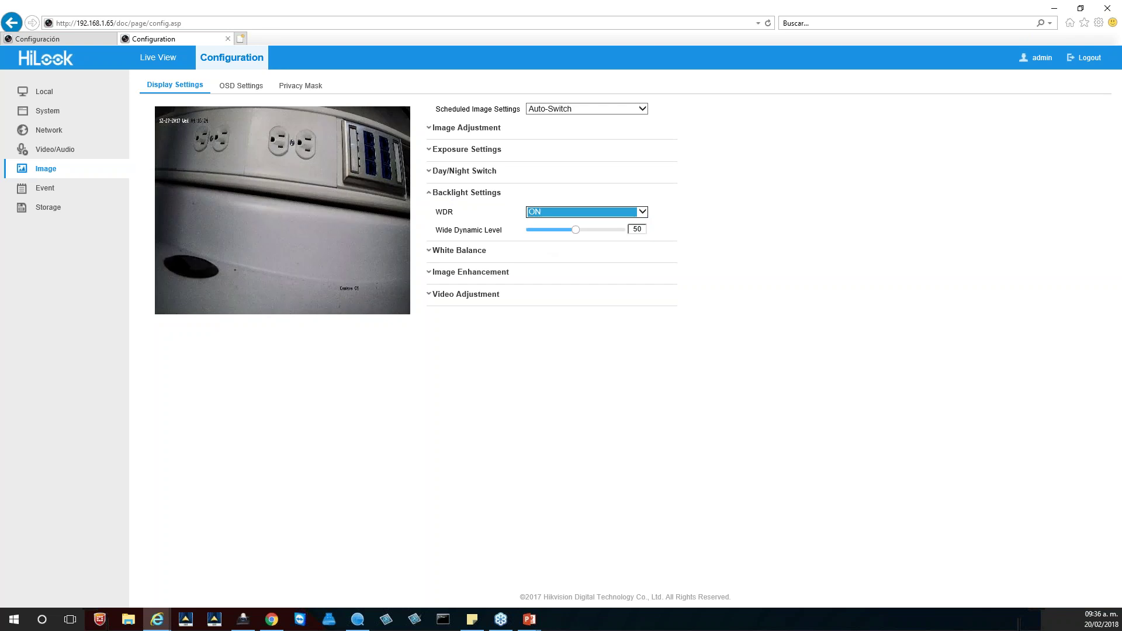
pyautogui.click(545, 213)
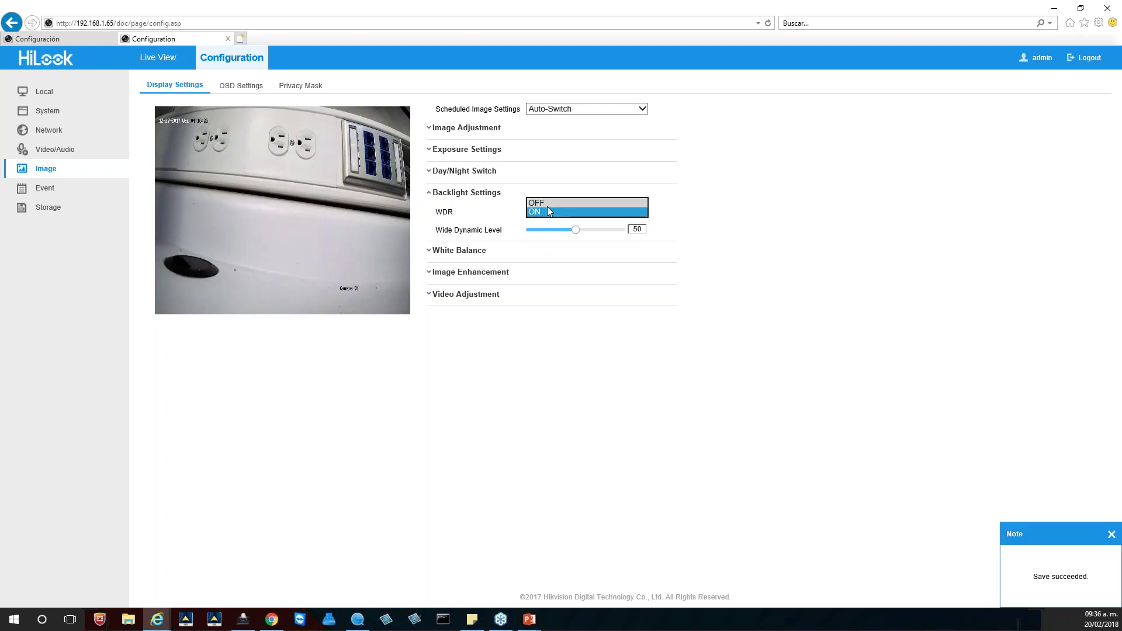
pyautogui.click(547, 203)
# Step: Raise the Noise Reduction Level under Image Enhancement to 88
pyautogui.click(461, 171)
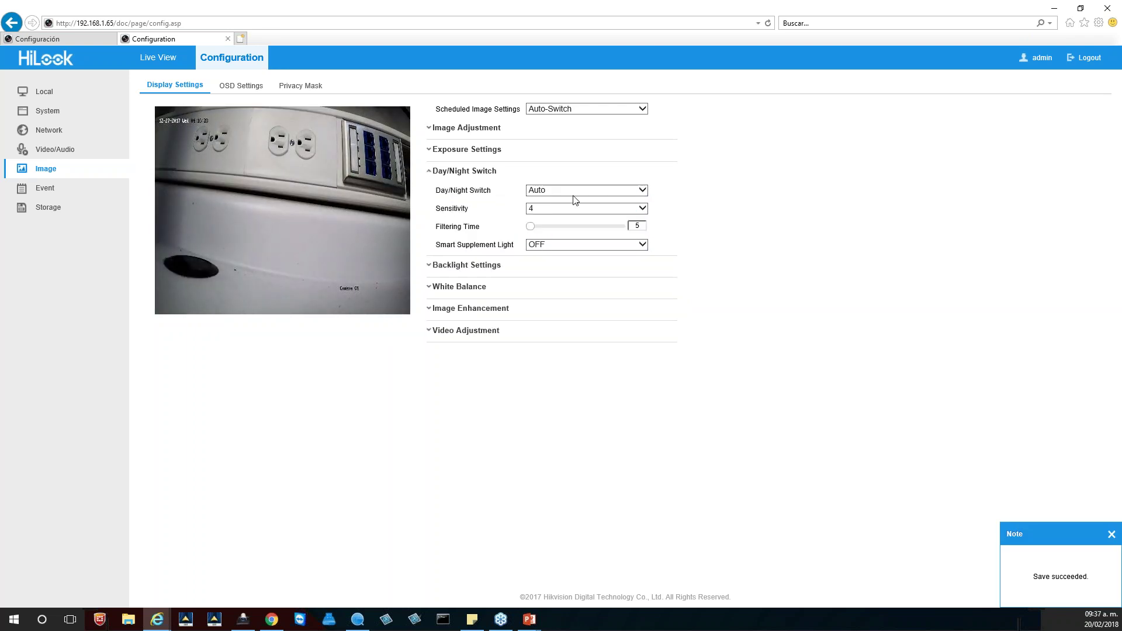
pyautogui.click(432, 170)
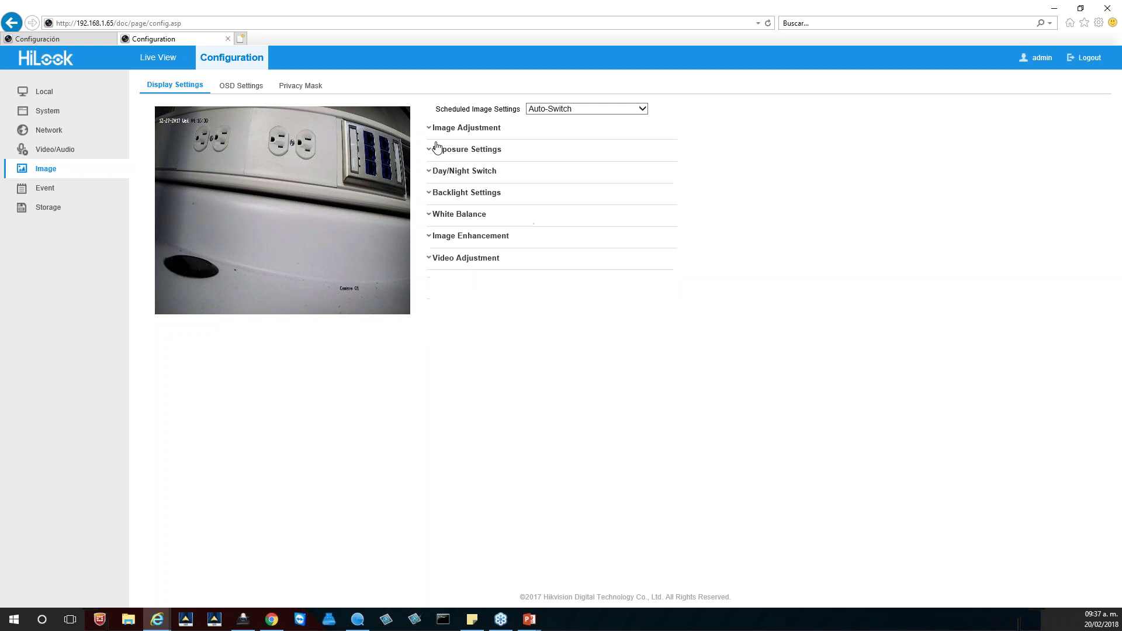
pyautogui.click(433, 128)
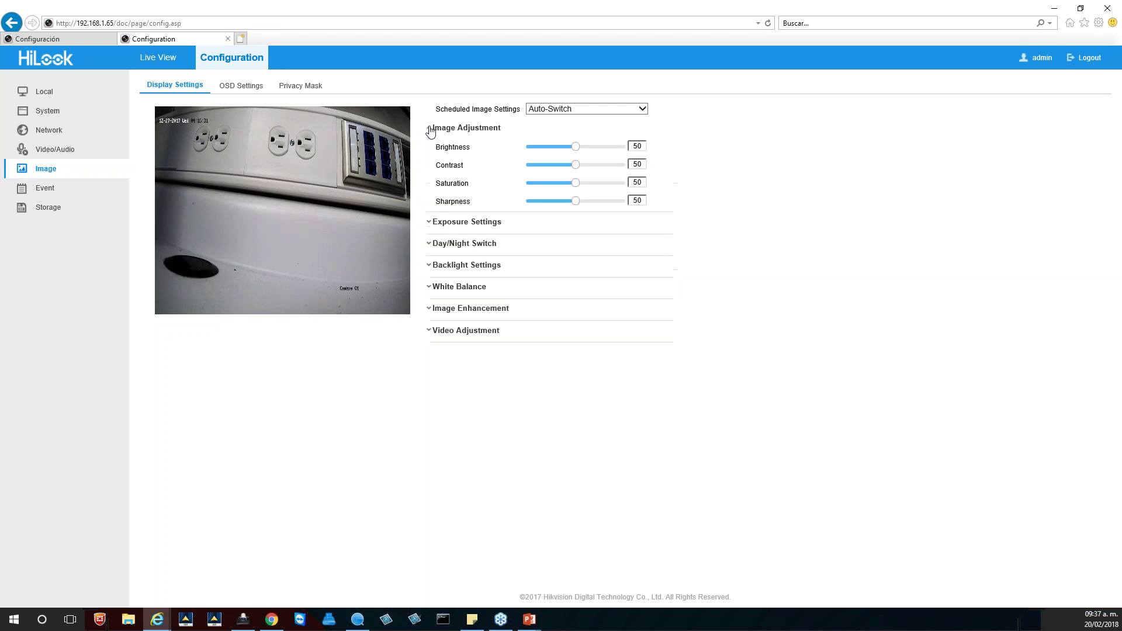
pyautogui.click(434, 331)
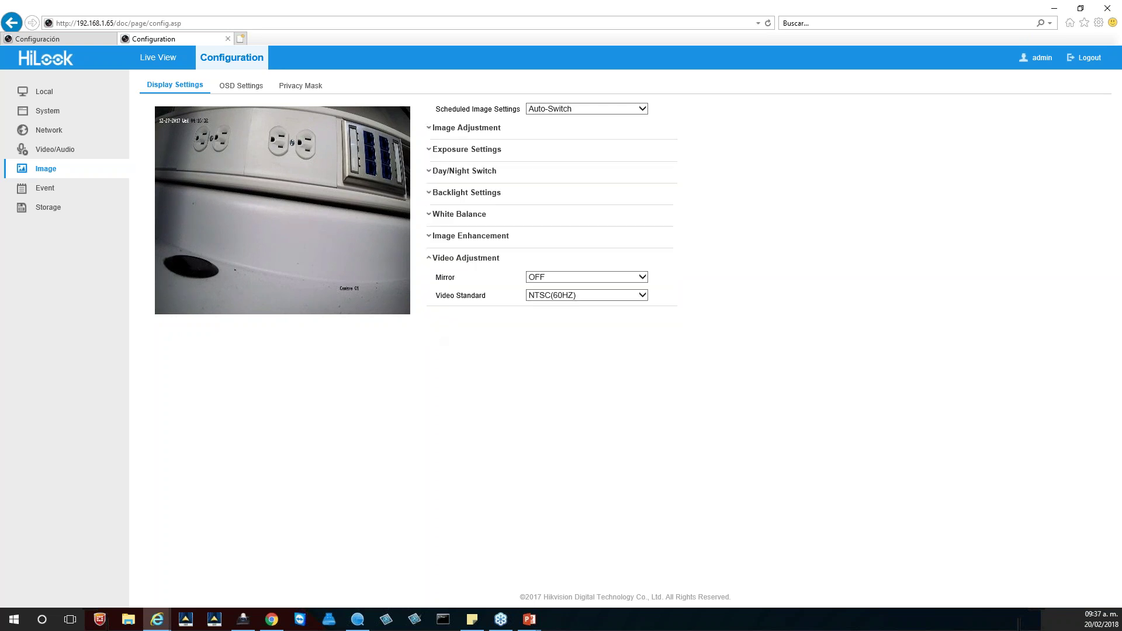
pyautogui.click(432, 236)
pyautogui.moveTo(576, 279); pyautogui.dragTo(609, 281)
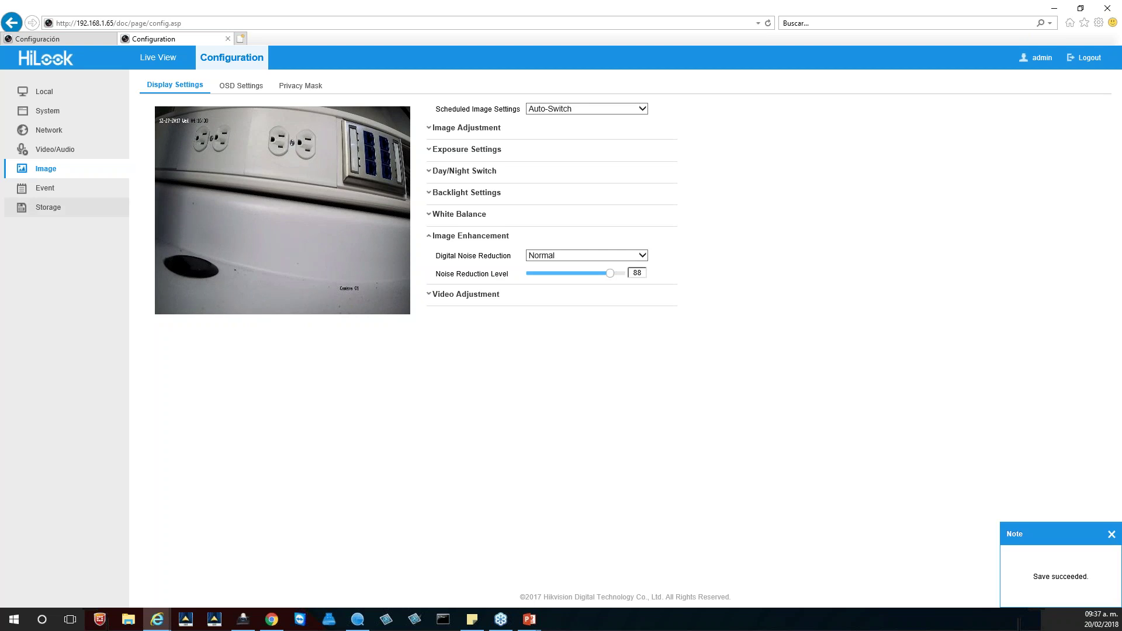
# Step: View the Storage capture schedule, then return to Camera 01's full-page live view
pyautogui.click(52, 208)
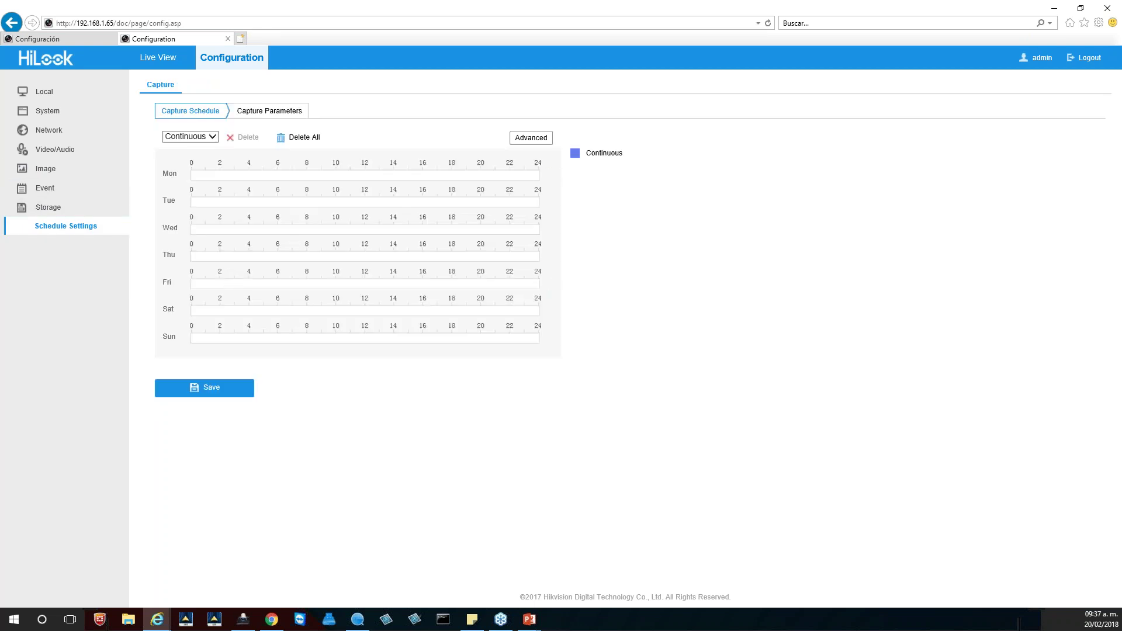
pyautogui.click(61, 58)
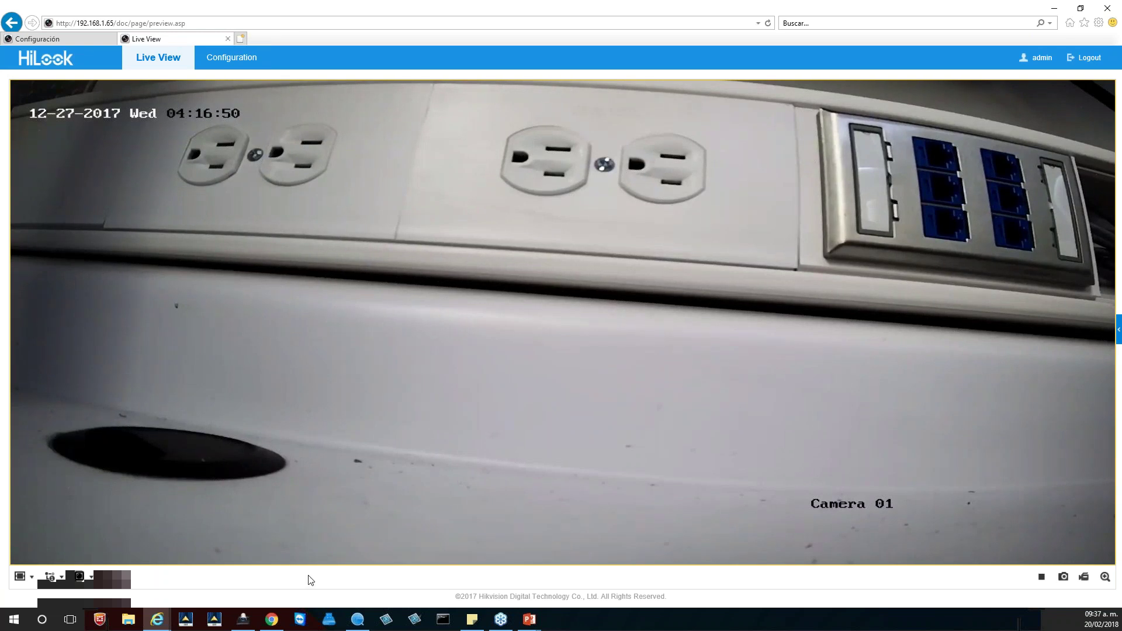
# Step: In SADP, select the NVR-104-B/4P recorder and open its 192.168.1.64 web login page
pyautogui.click(358, 619)
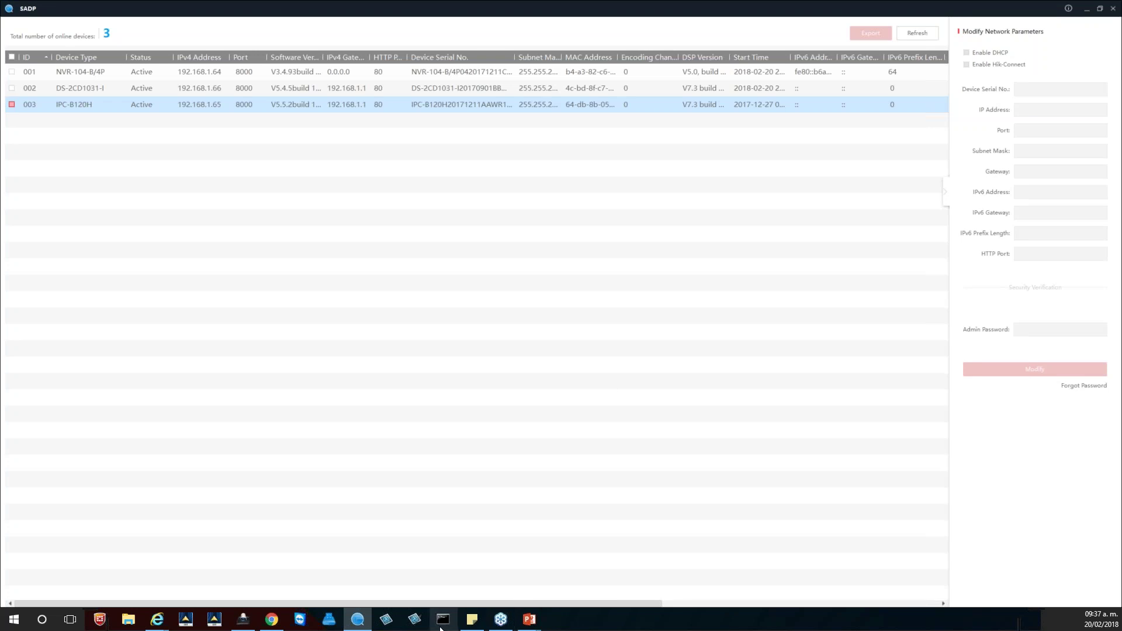
pyautogui.click(164, 93)
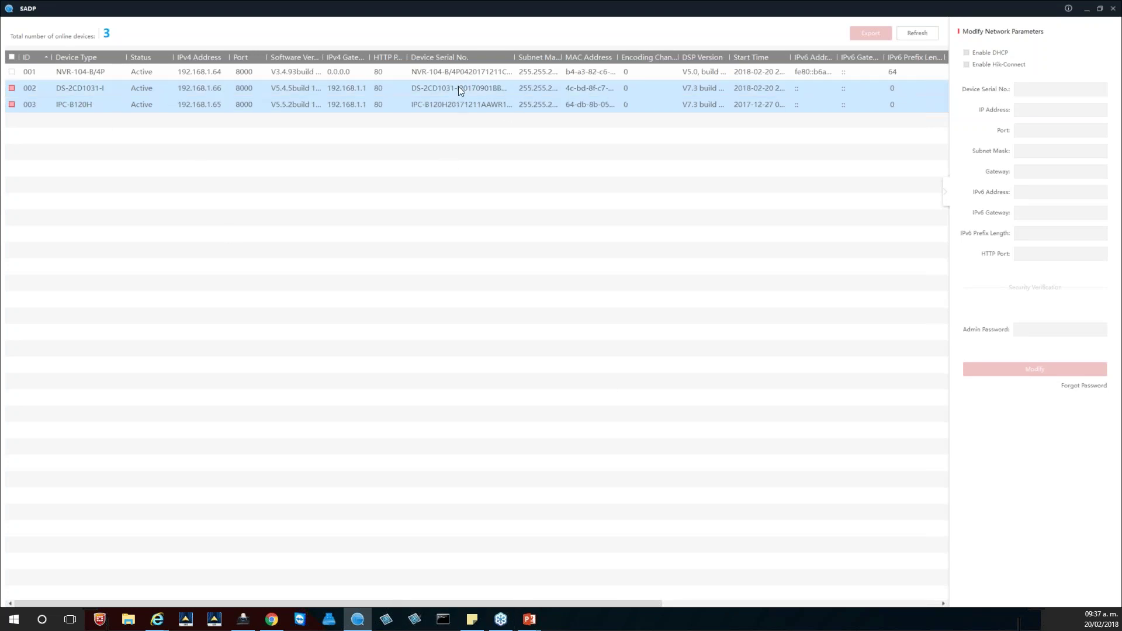
pyautogui.click(448, 86)
pyautogui.click(152, 71)
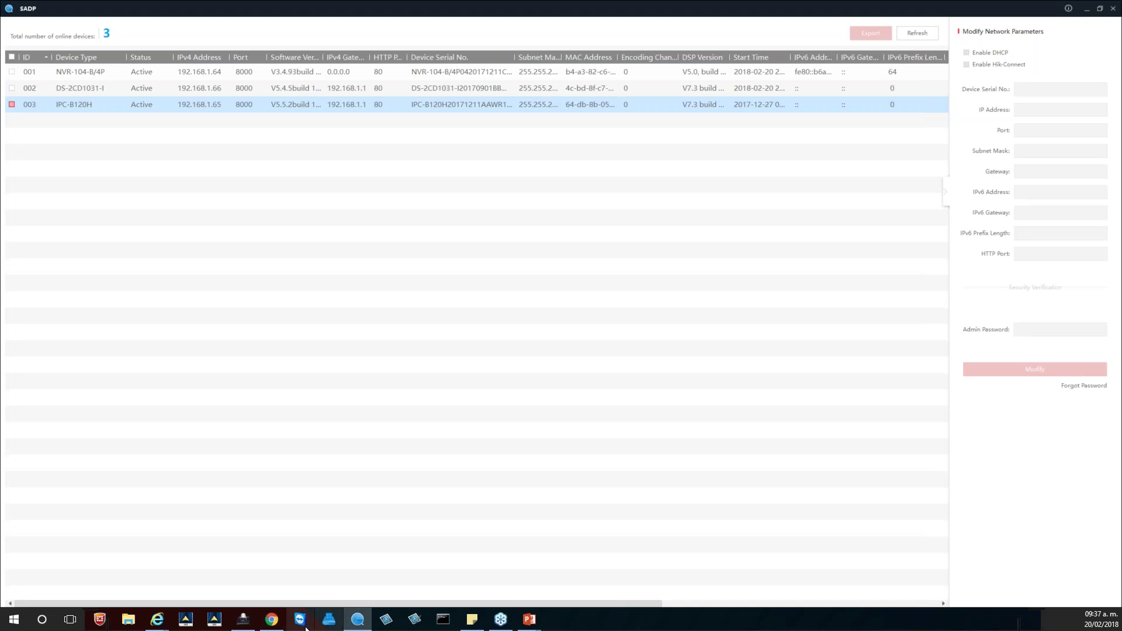
pyautogui.click(240, 209)
pyautogui.click(211, 75)
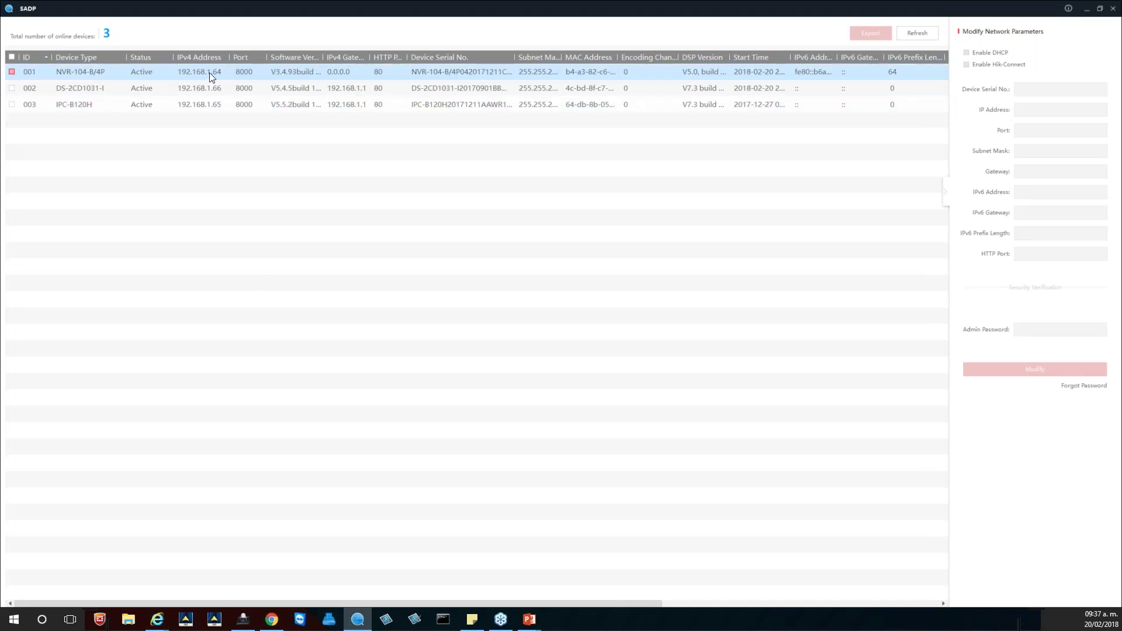
pyautogui.doubleClick(209, 73)
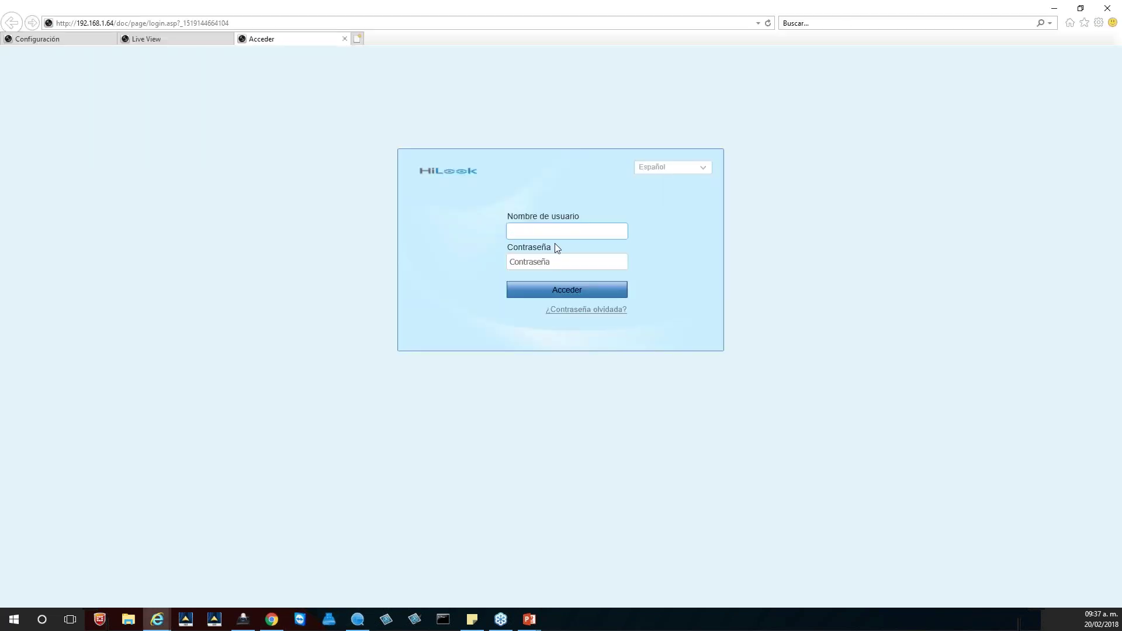
# Step: Log in to the NVR web interface as admin with the device password
pyautogui.write('admin')
pyautogui.click(567, 261)
pyautogui.write('12345678')
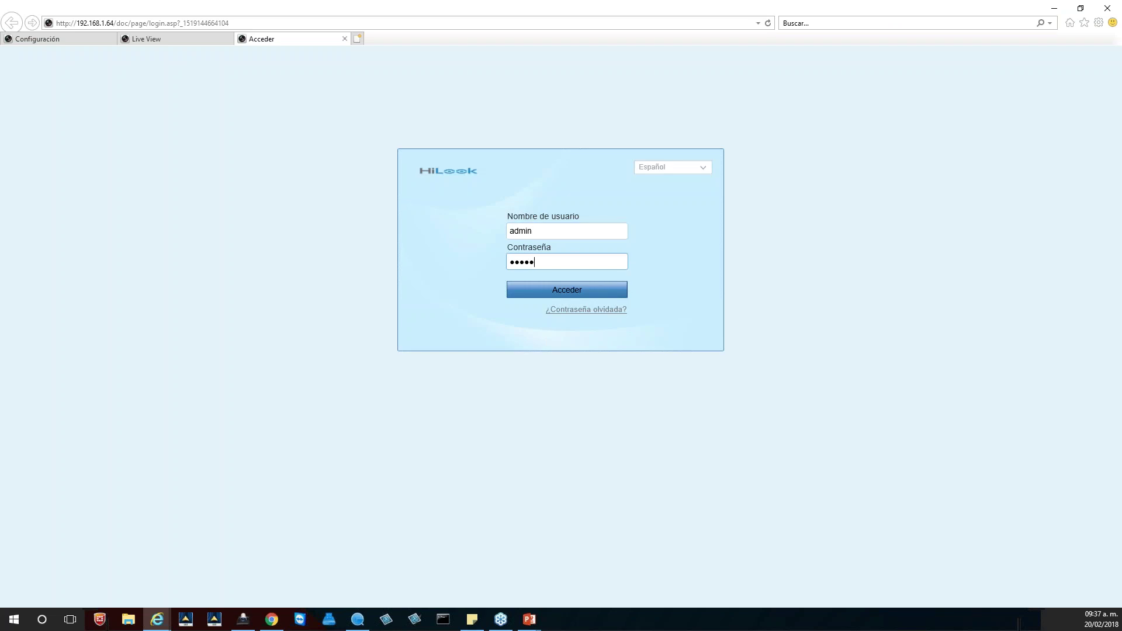
pyautogui.click(570, 280)
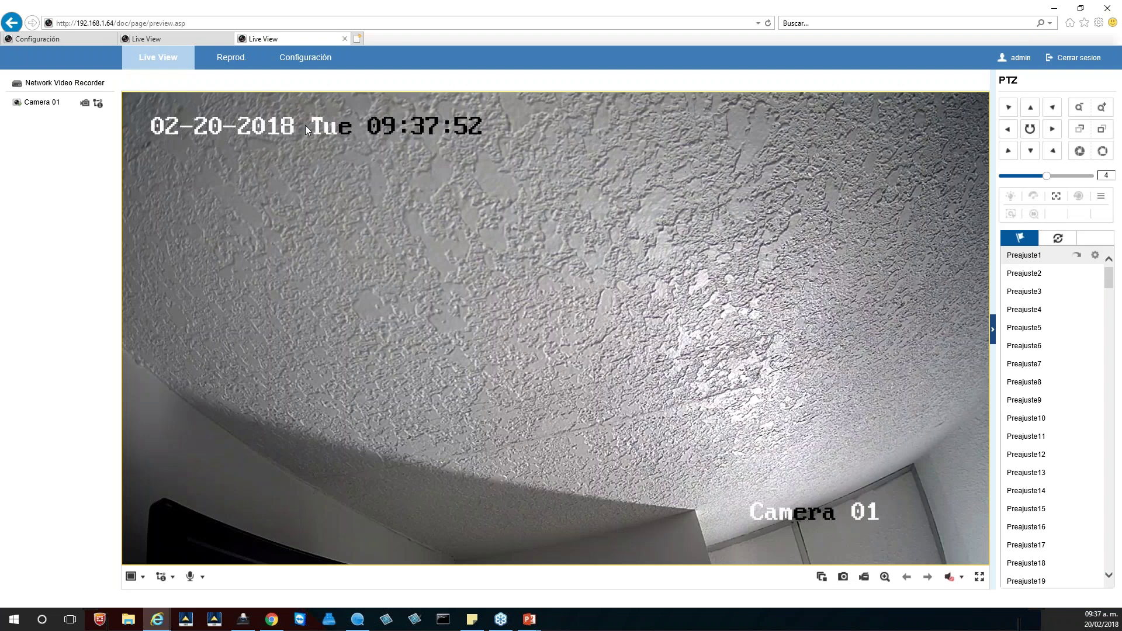
# Step: In Sistema > Gestión de cámara, tick channel D02 (192.168.254.3) and open its Modificar dialog
pyautogui.click(304, 58)
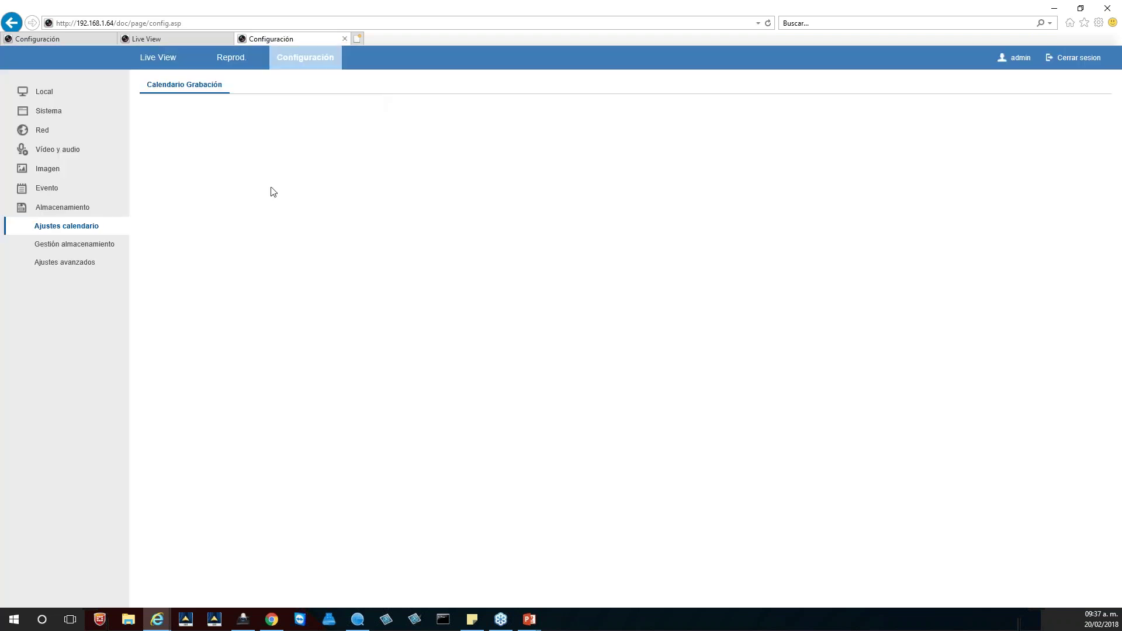
pyautogui.click(51, 114)
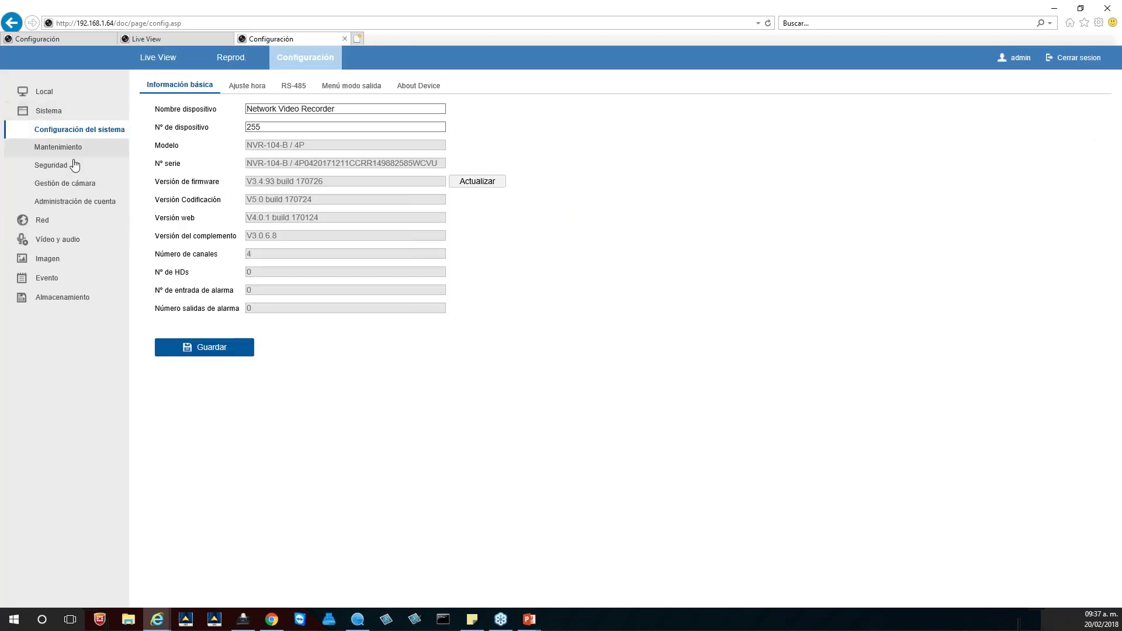
pyautogui.click(67, 183)
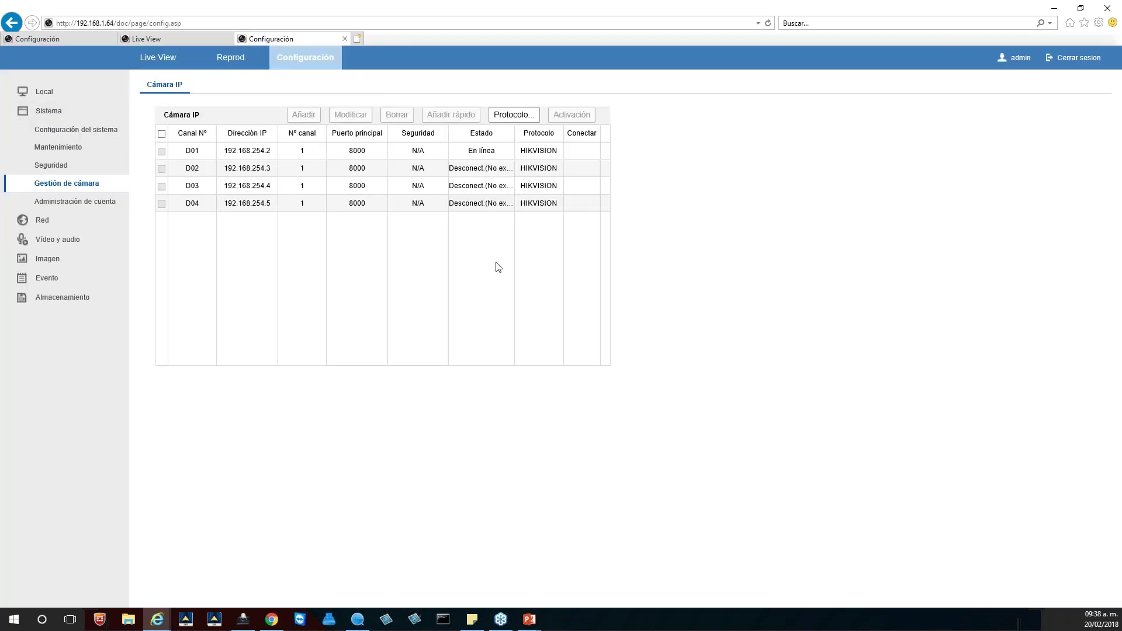
pyautogui.moveTo(474, 150); pyautogui.dragTo(495, 151)
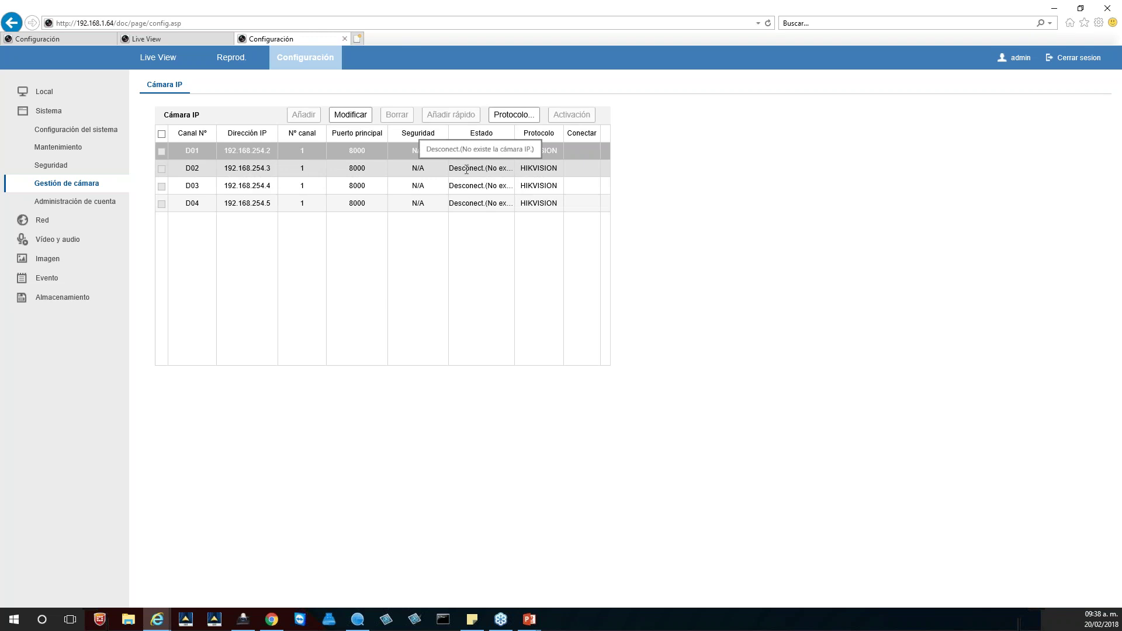
pyautogui.moveTo(451, 170); pyautogui.dragTo(509, 170)
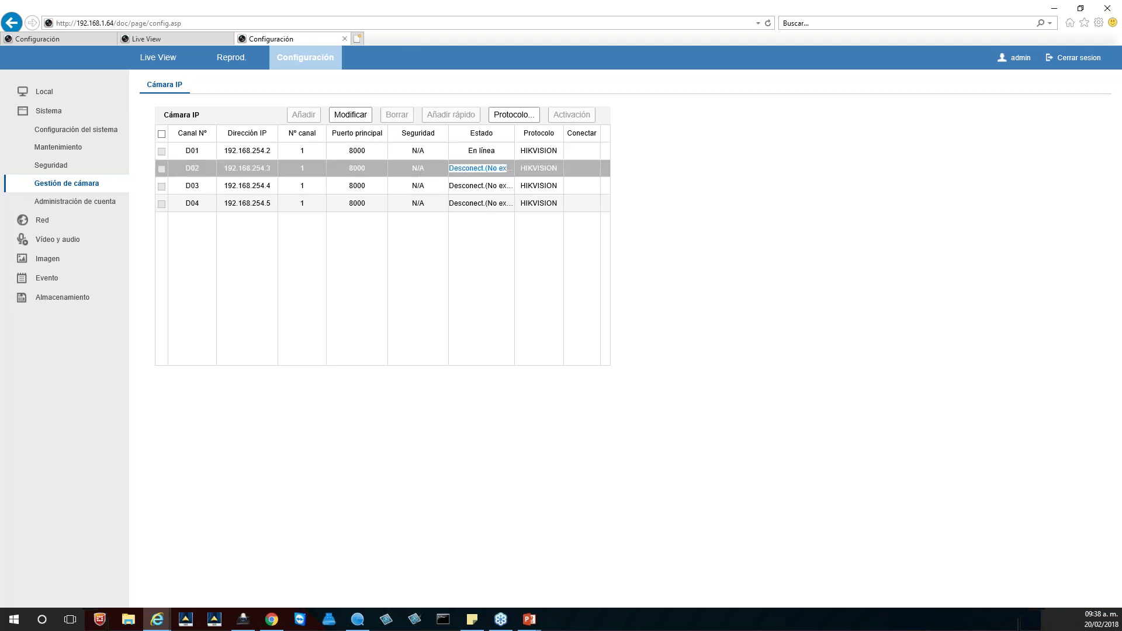
pyautogui.click(164, 174)
pyautogui.click(161, 170)
pyautogui.click(346, 117)
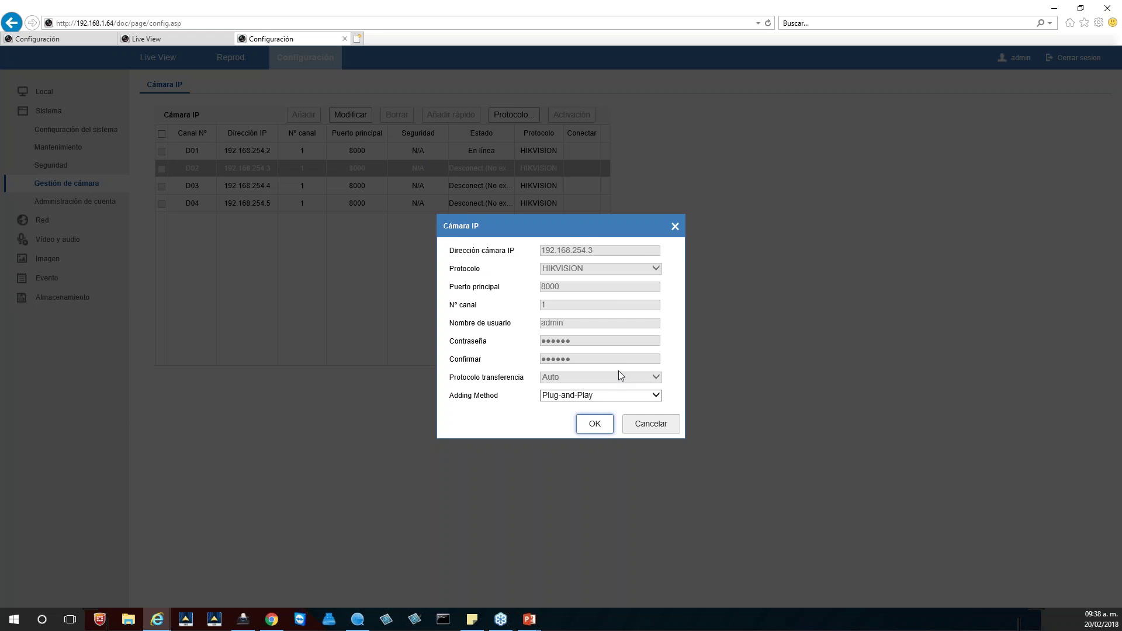
# Step: Switch channel D02's Adding Method to Manual, then bring SADP to the front
pyautogui.click(612, 401)
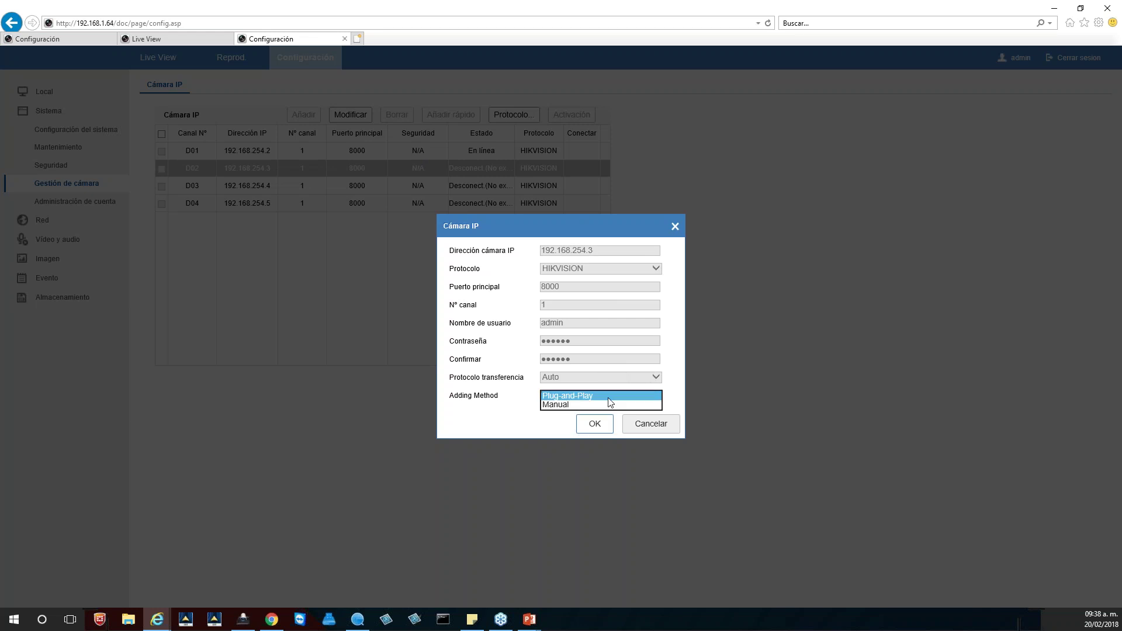
pyautogui.click(565, 412)
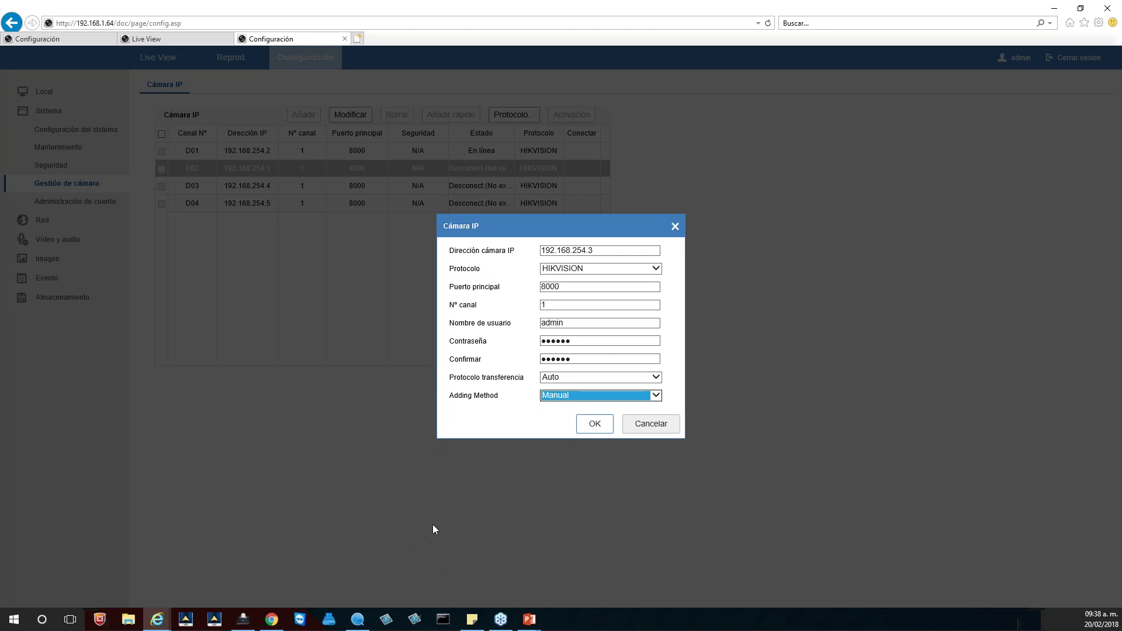
pyautogui.click(357, 619)
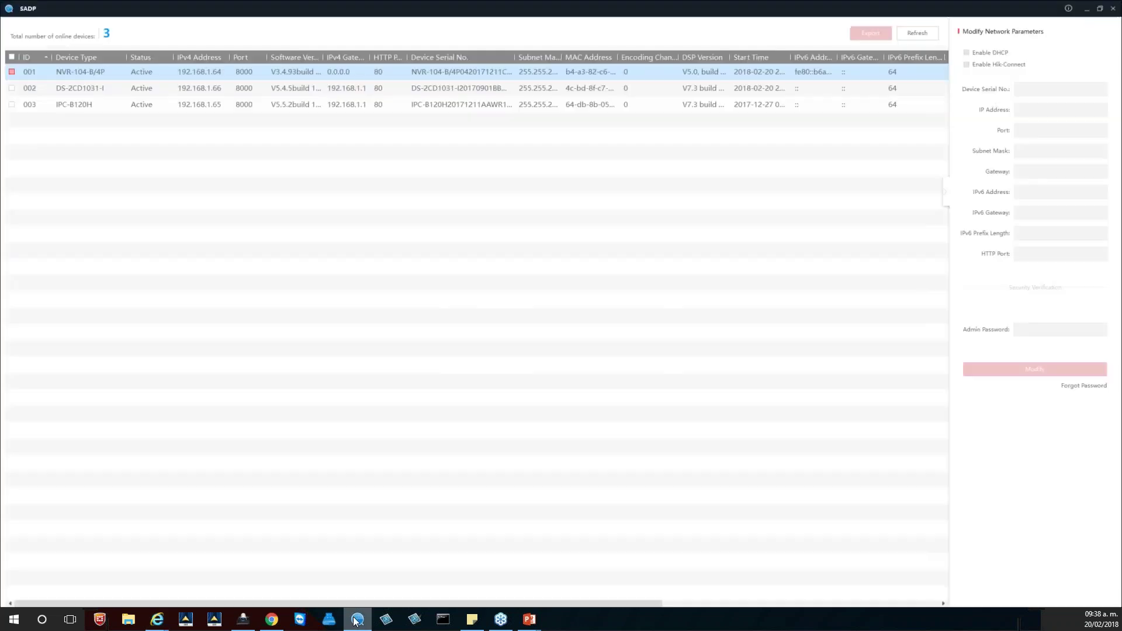
# Step: Read the DS-2CD1031-I camera's IP 192.168.1.66 in SADP, then return to the browser's D02 dialog
pyautogui.click(167, 90)
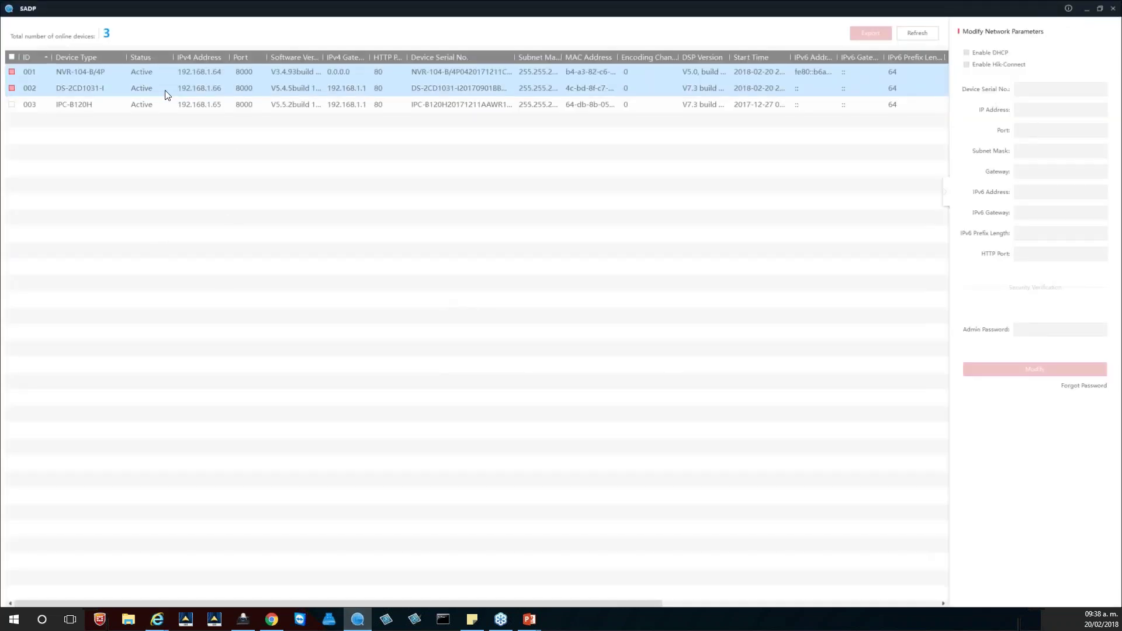
pyautogui.click(221, 89)
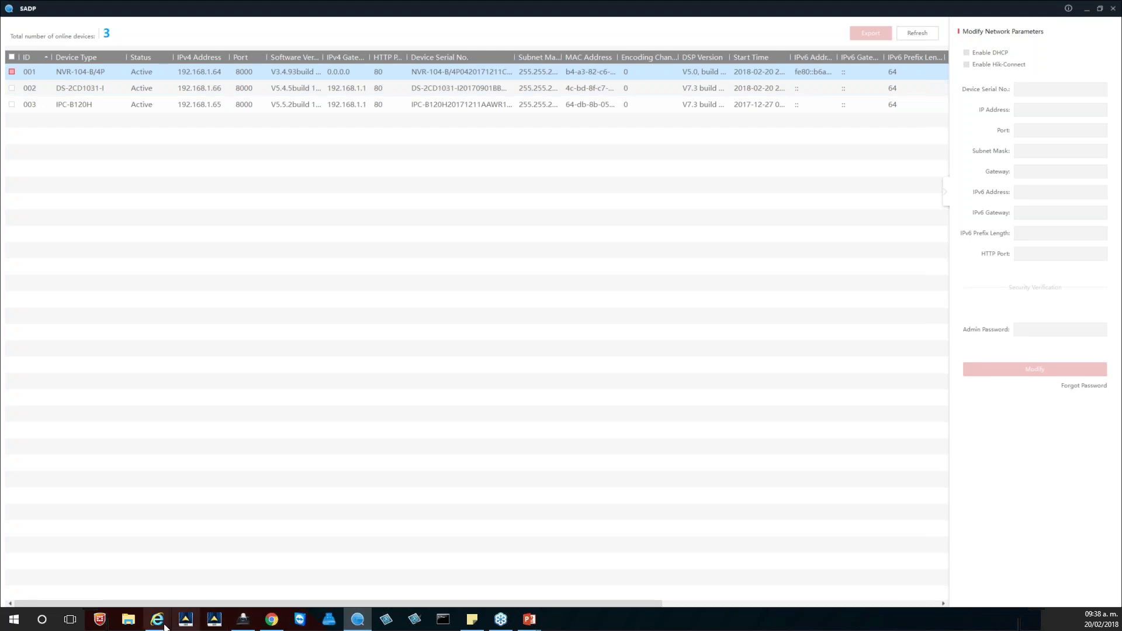
pyautogui.moveTo(157, 619)
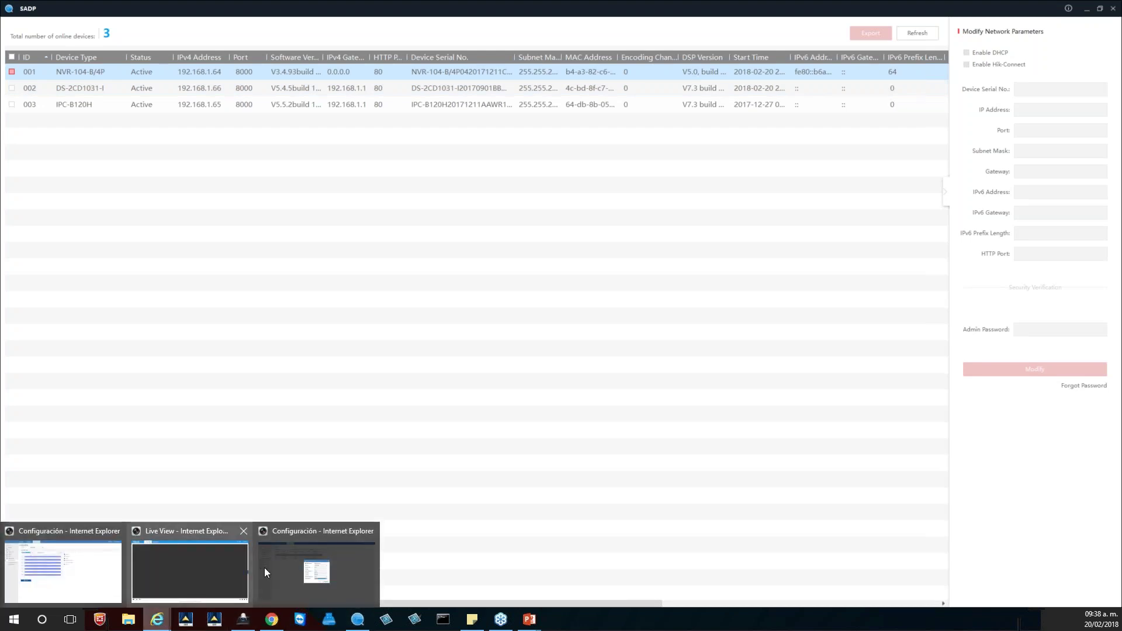
pyautogui.click(290, 559)
# Step: Set D02's camera IP to 192.168.1.66, re-enter the camera password and confirmation, and save
pyautogui.click(606, 251)
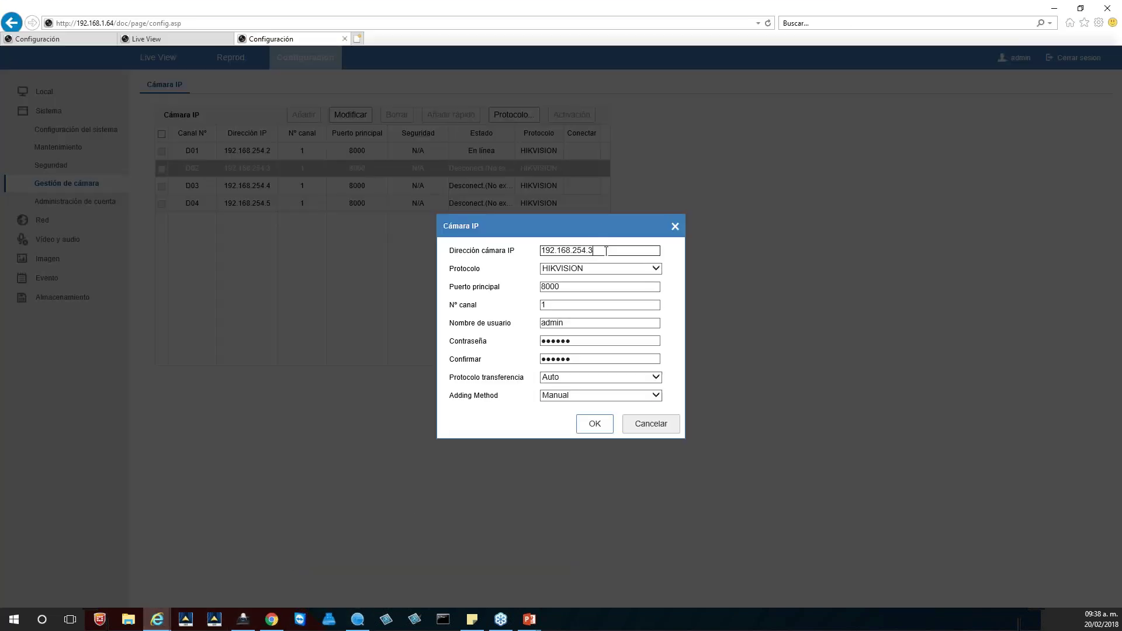
pyautogui.press('BackSpace')
pyautogui.press('BackSpace')
pyautogui.press('BackSpace')
pyautogui.press('BackSpace')
pyautogui.press('BackSpace')
pyautogui.write('1.66')
pyautogui.moveTo(582, 342); pyautogui.dragTo(529, 346)
pyautogui.write('••••••••')
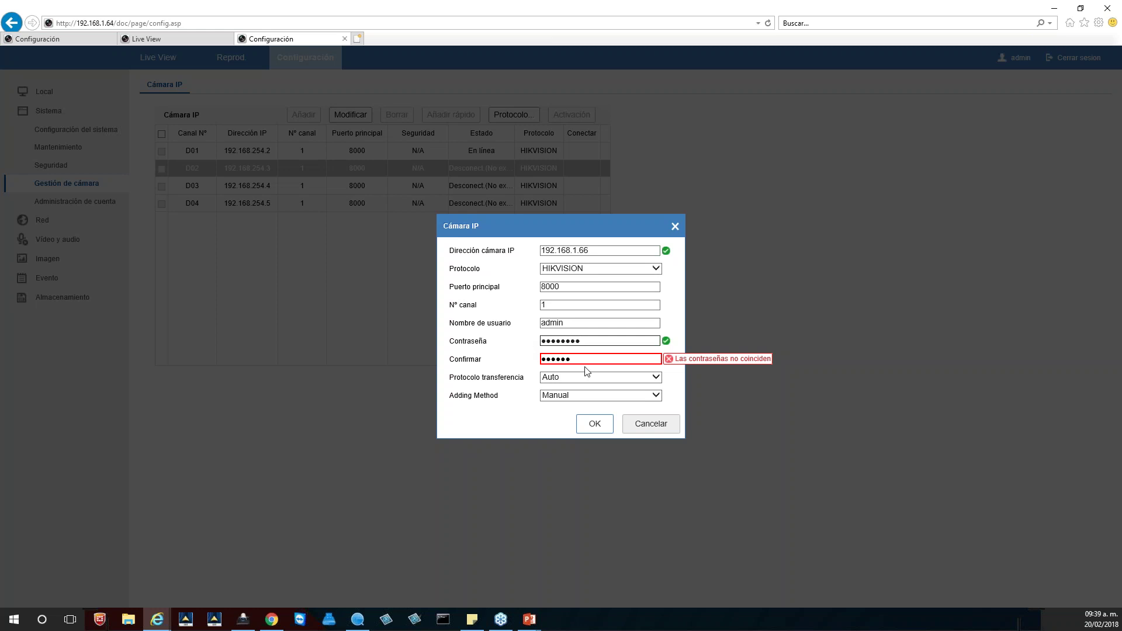
pyautogui.moveTo(585, 359); pyautogui.dragTo(529, 364)
pyautogui.write('••••••••')
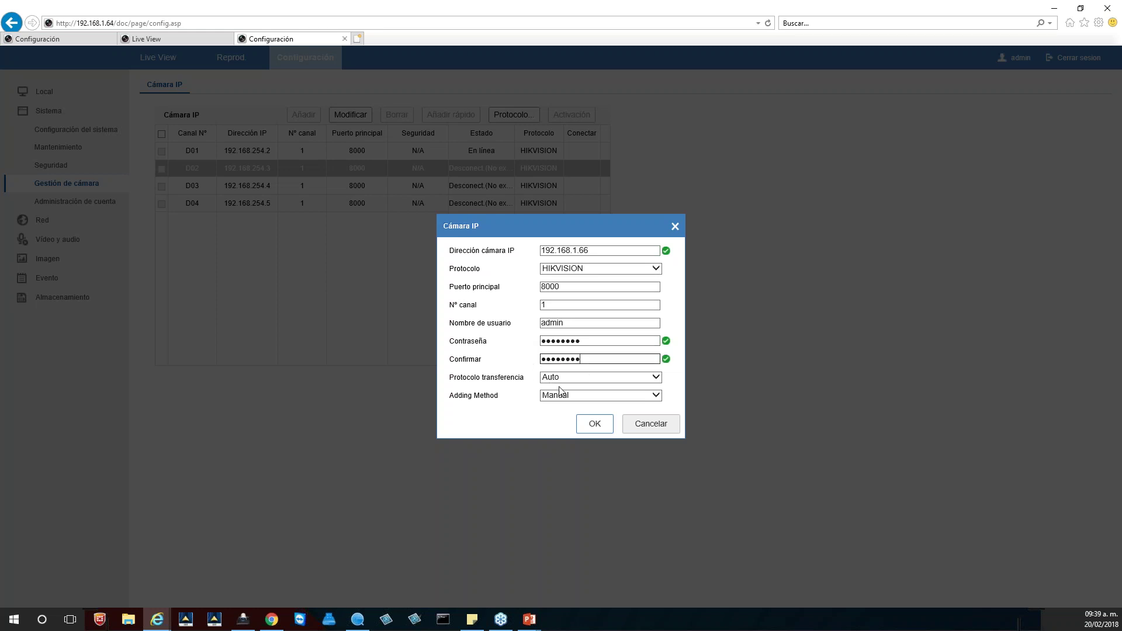
pyautogui.click(595, 423)
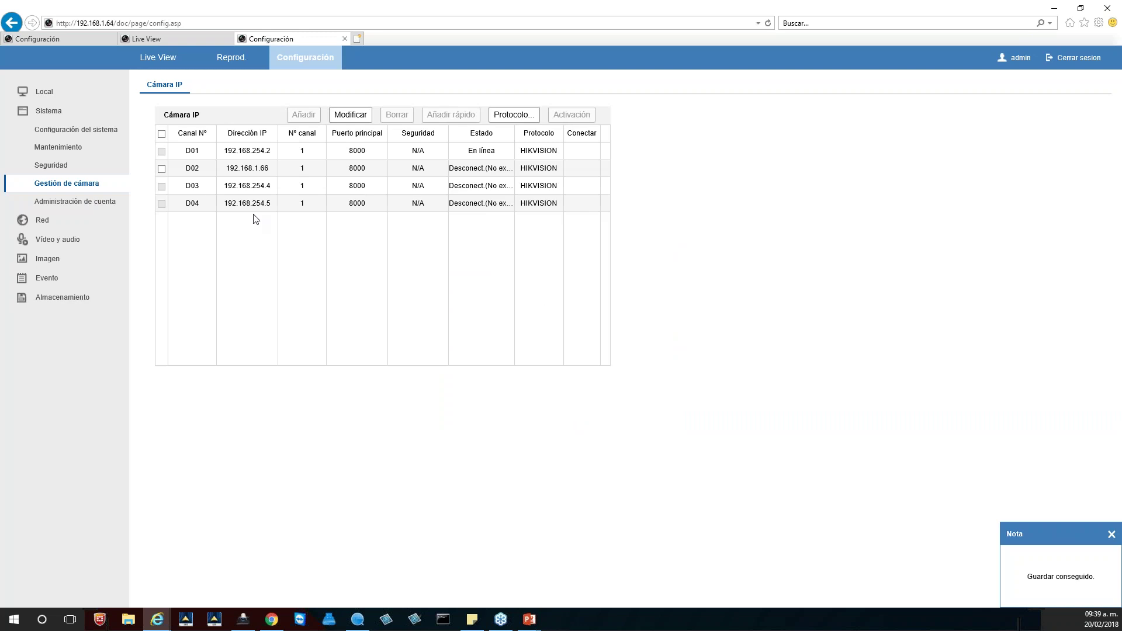
# Step: Reload the Gestión de cámara list and confirm D02 at 192.168.1.66 shows online
pyautogui.click(62, 167)
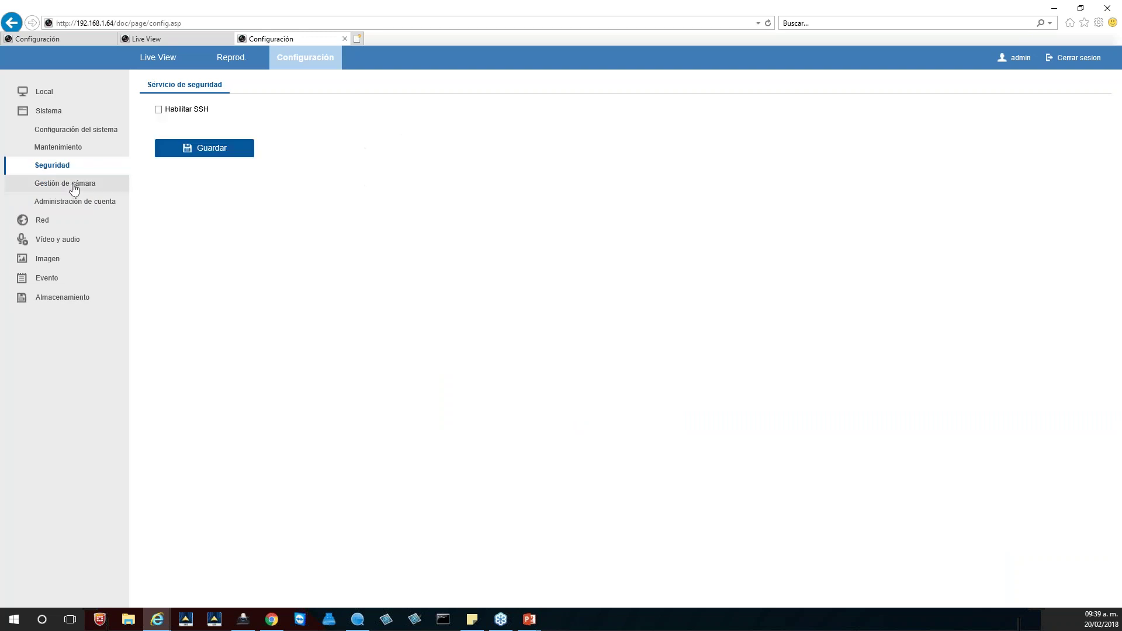
pyautogui.click(75, 186)
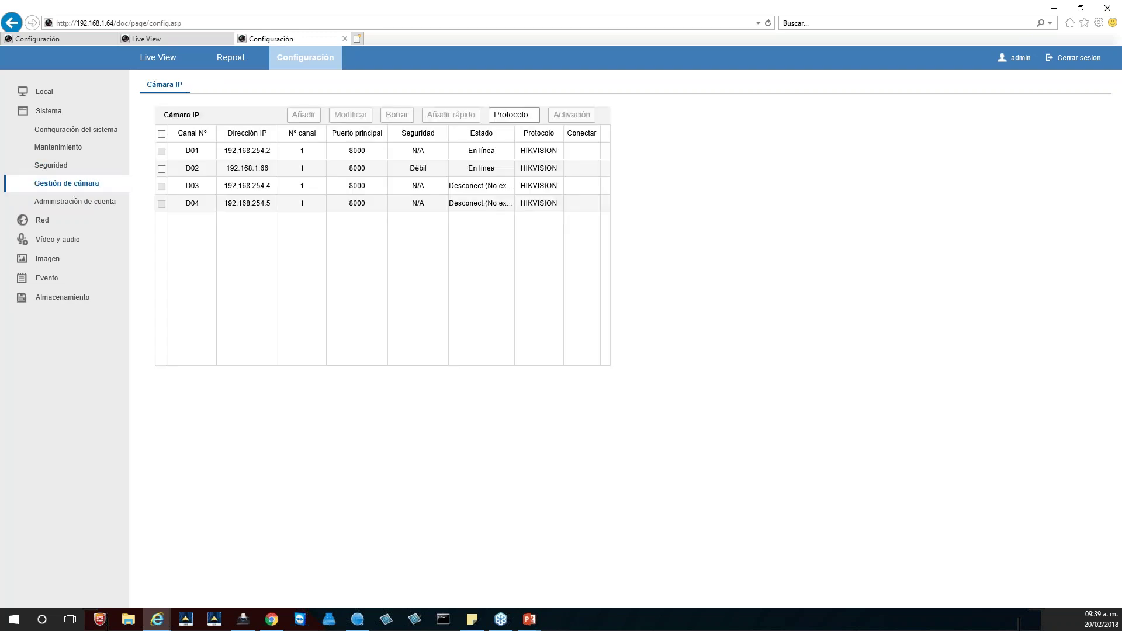
pyautogui.tripleClick(479, 168)
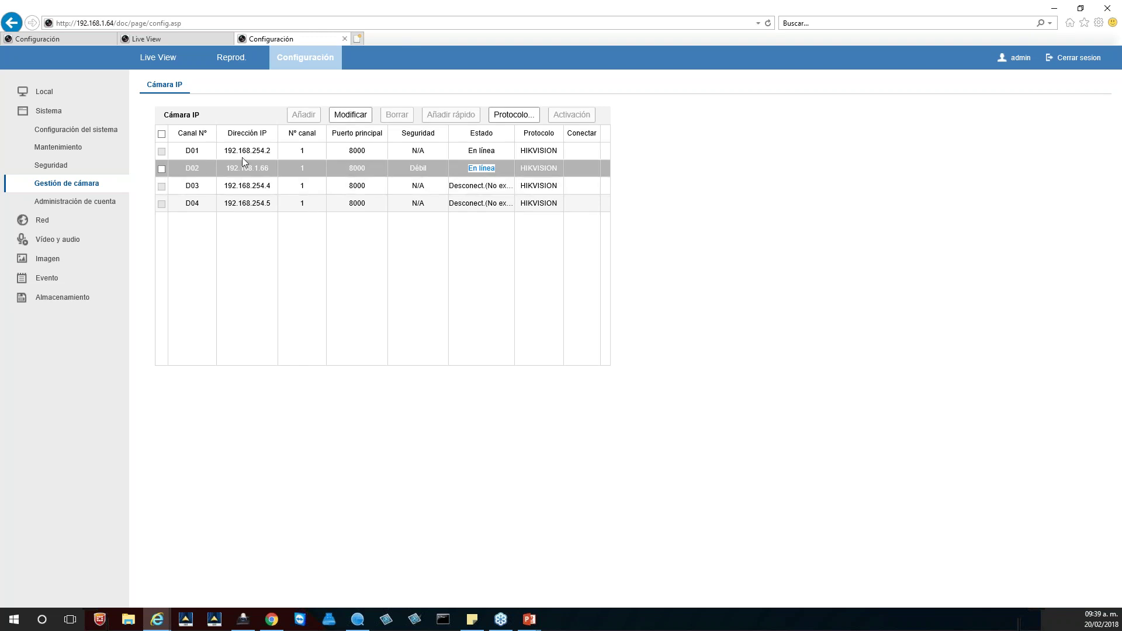
pyautogui.click(166, 60)
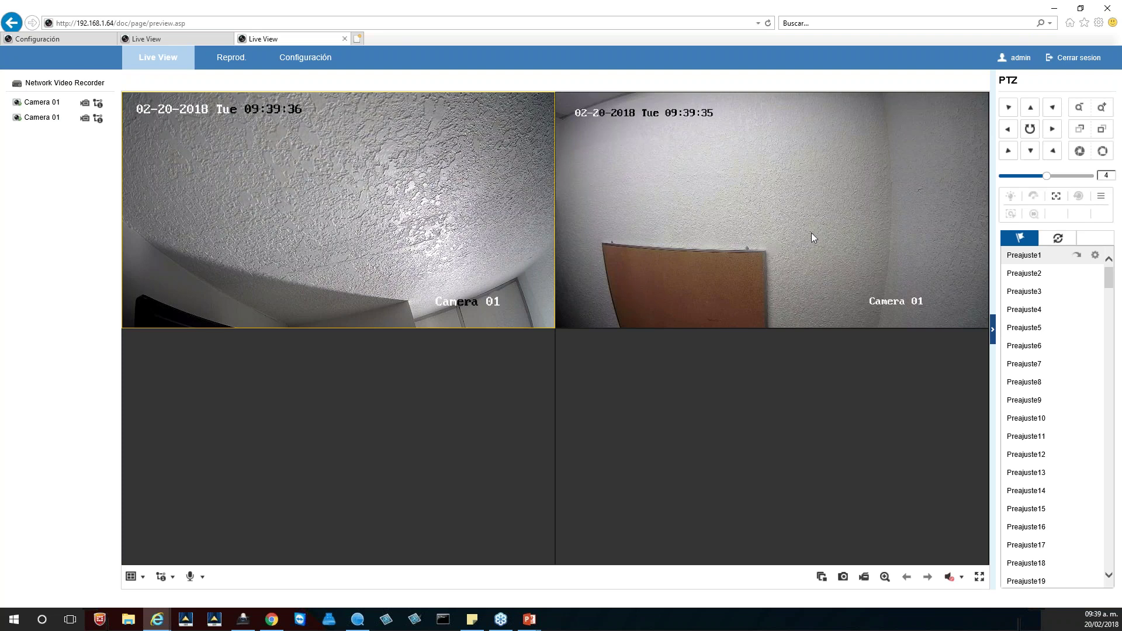
pyautogui.click(760, 224)
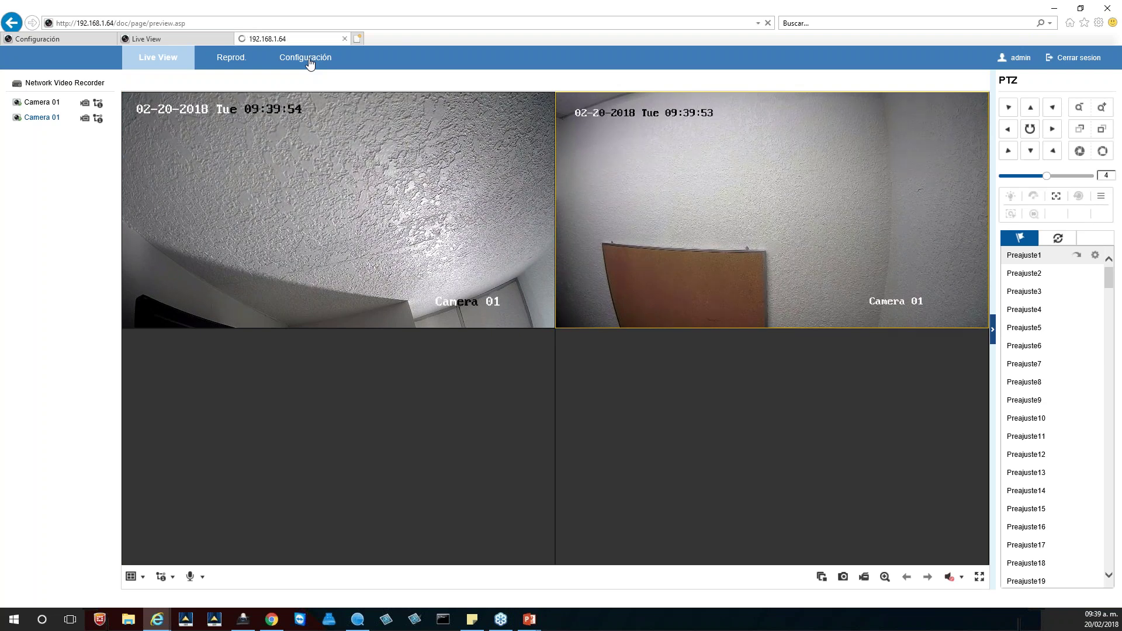
pyautogui.click(310, 64)
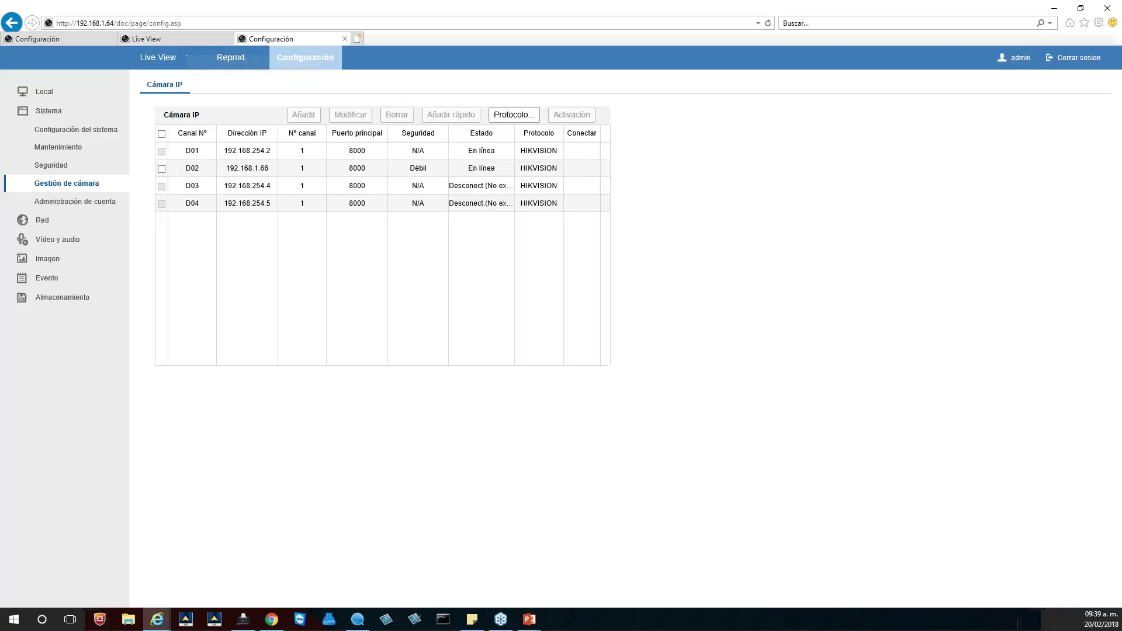